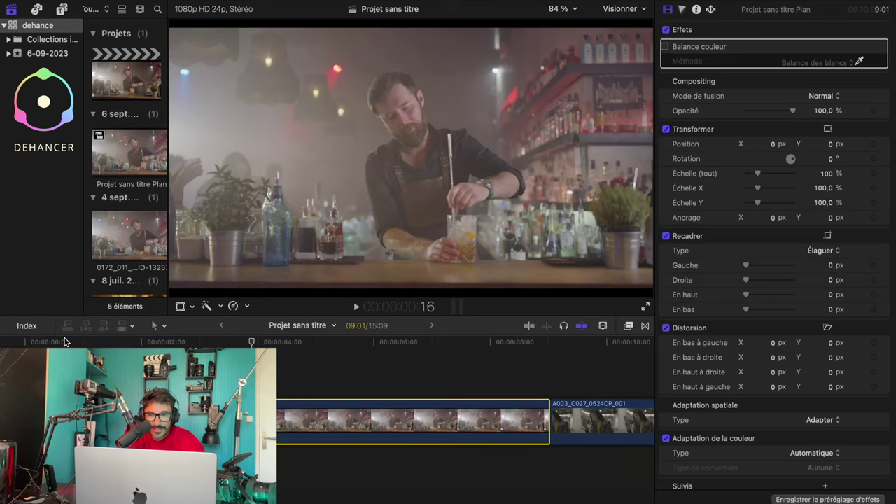
Review the bartender clip in full-screen playback, then scrub to about 4 and 6 seconds.
click(49, 341)
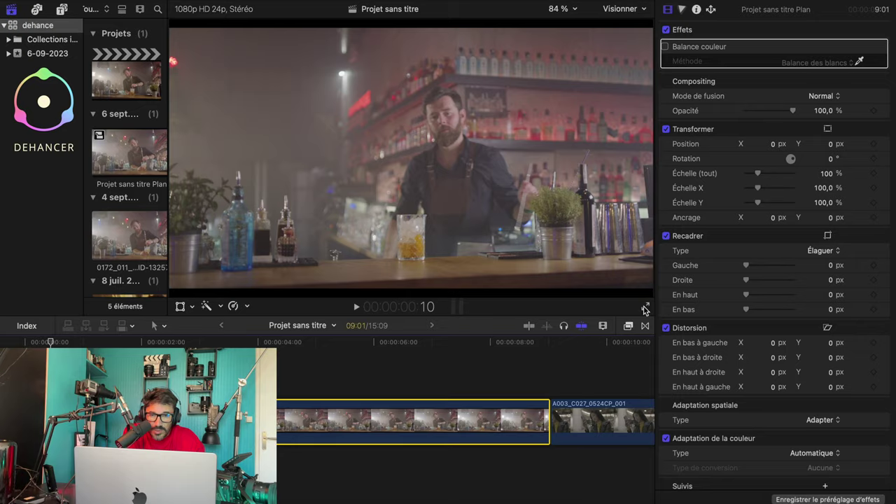
click(645, 309)
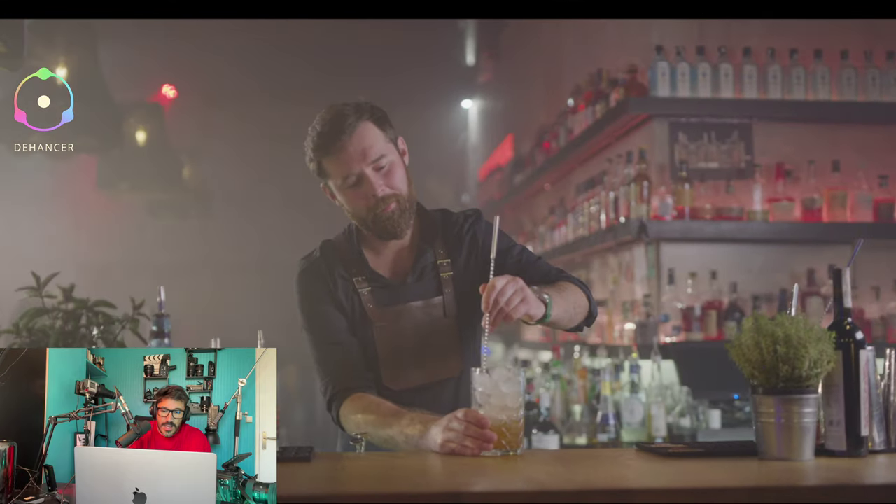
key(Escape)
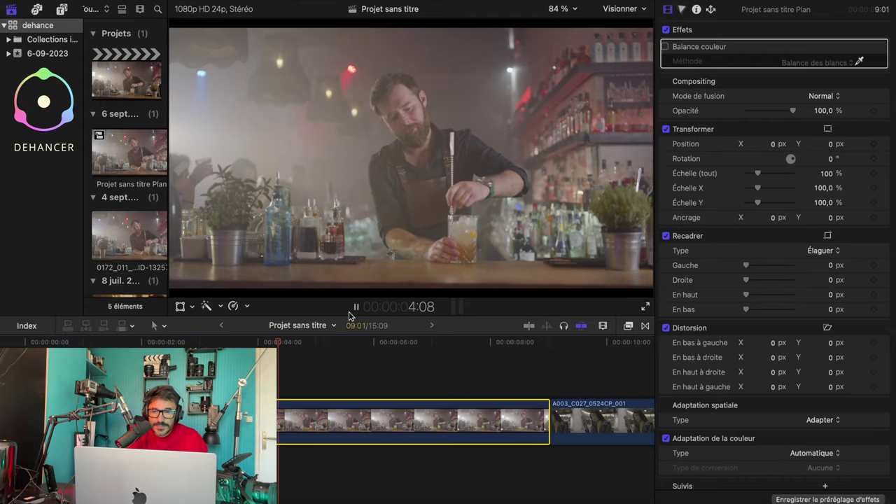
key(space)
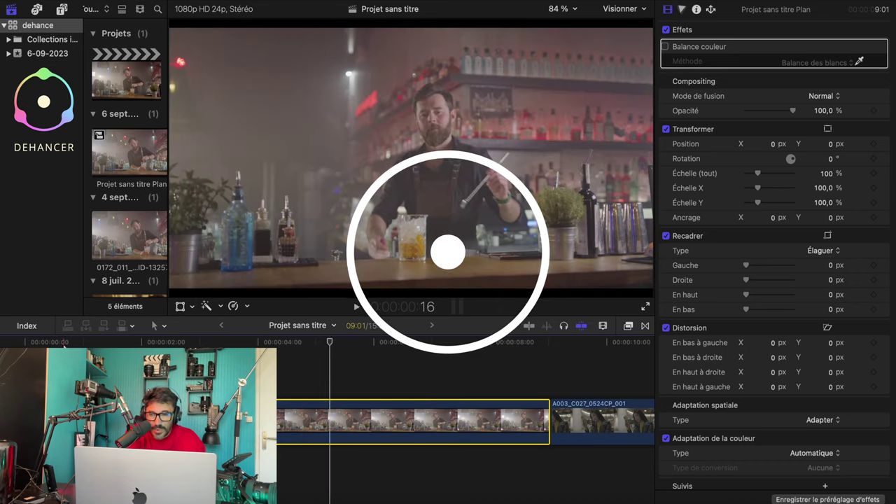
click(64, 342)
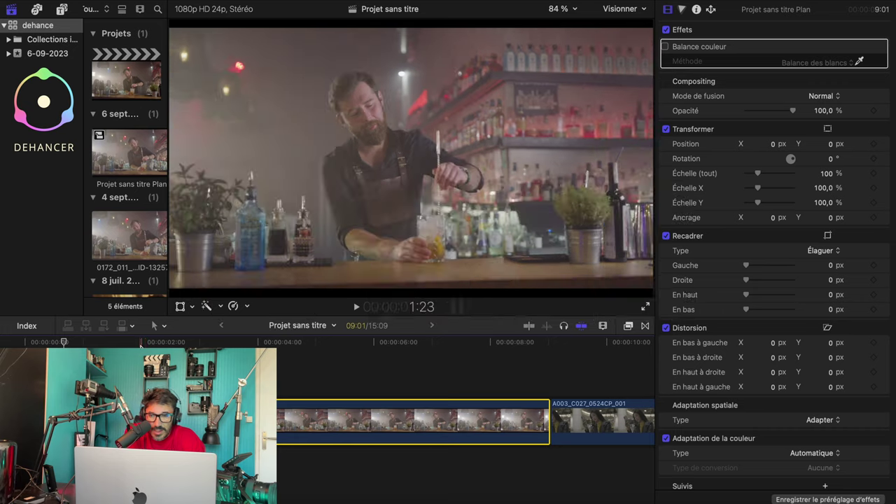
click(257, 343)
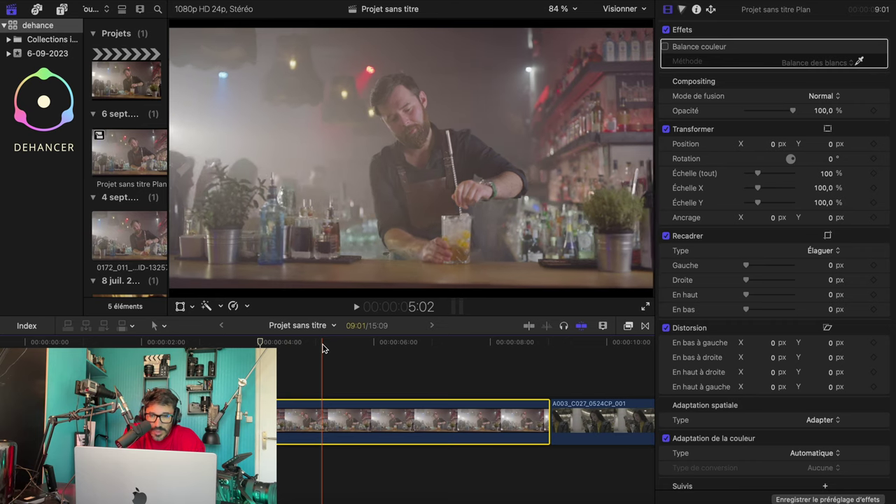
click(374, 342)
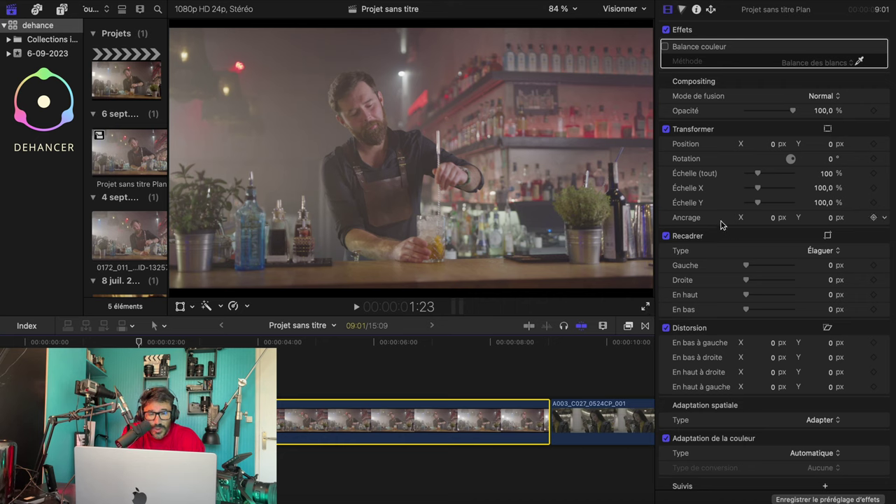
Tick Balance couleur and add the Dehancer Pro effect from the Effects browser.
click(665, 47)
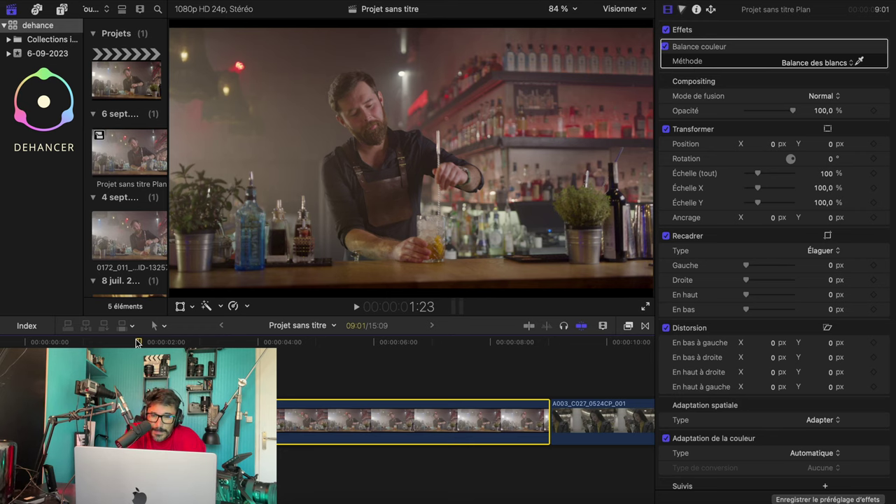
click(627, 327)
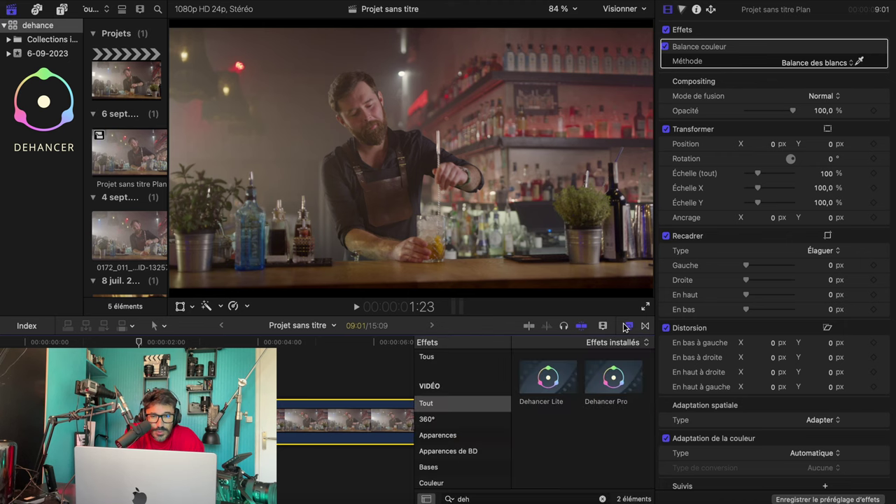
double_click(606, 388)
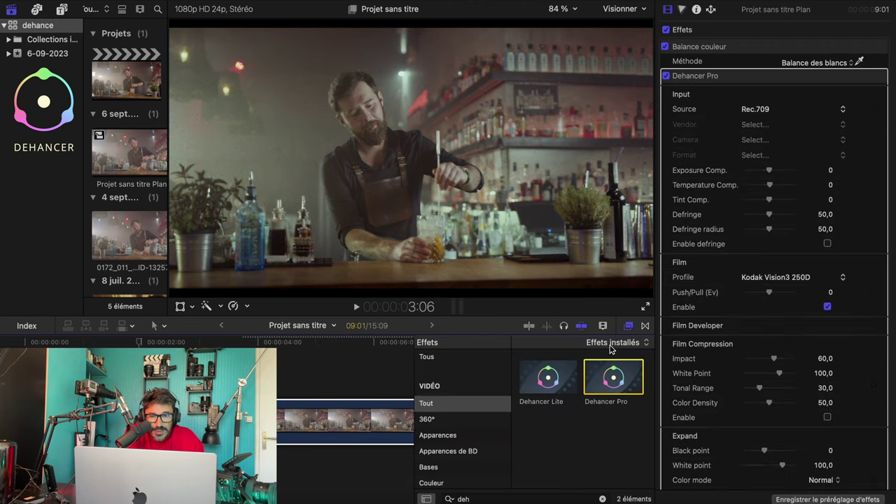
click(628, 327)
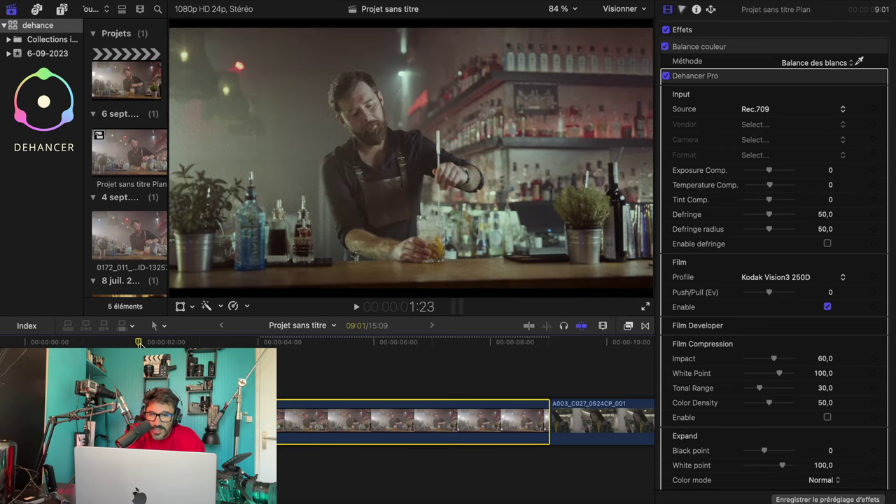
Set the Dehancer Pro source to Choose Camera: RED, Helium 8K S35, IPP2 RWG Log 3G10 Standard, then play it.
click(756, 109)
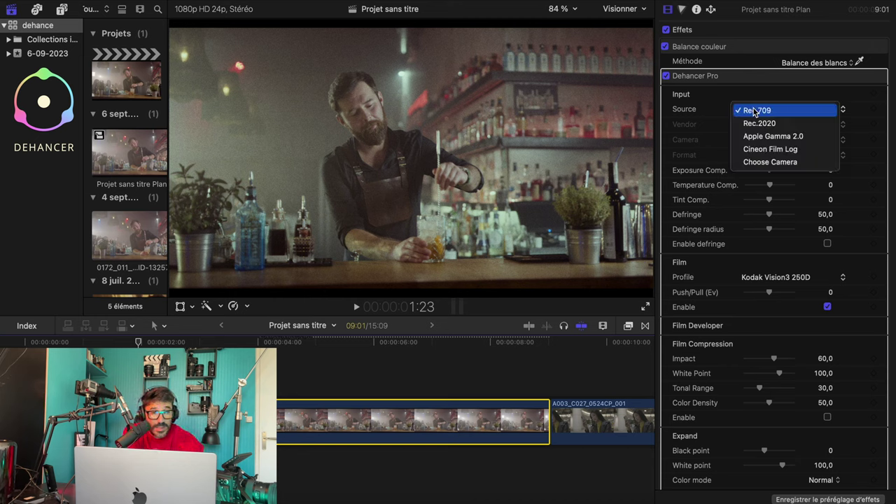
click(750, 210)
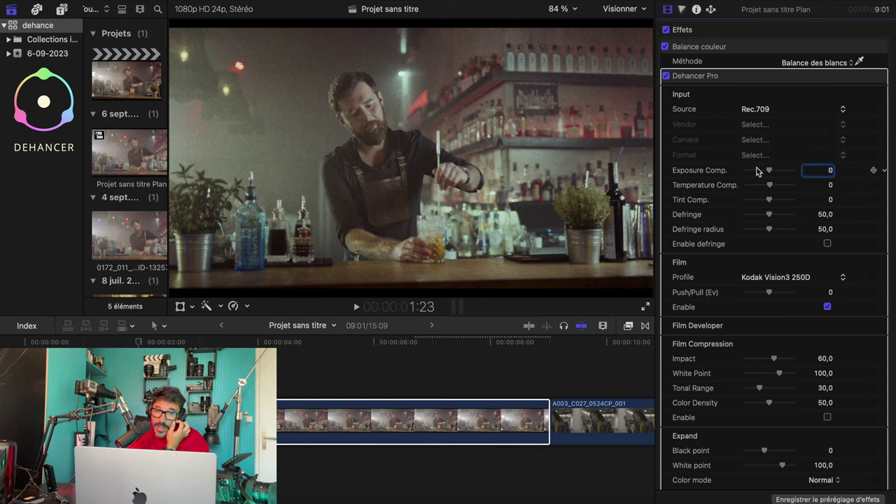
click(761, 110)
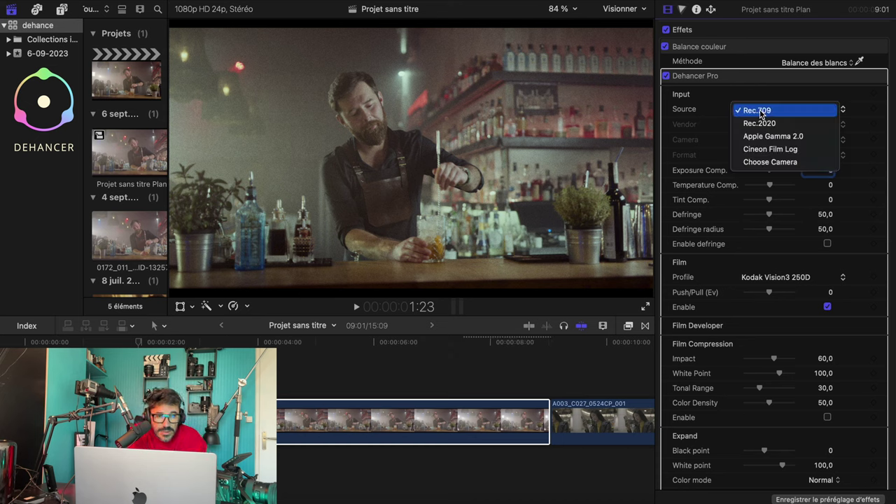
click(771, 162)
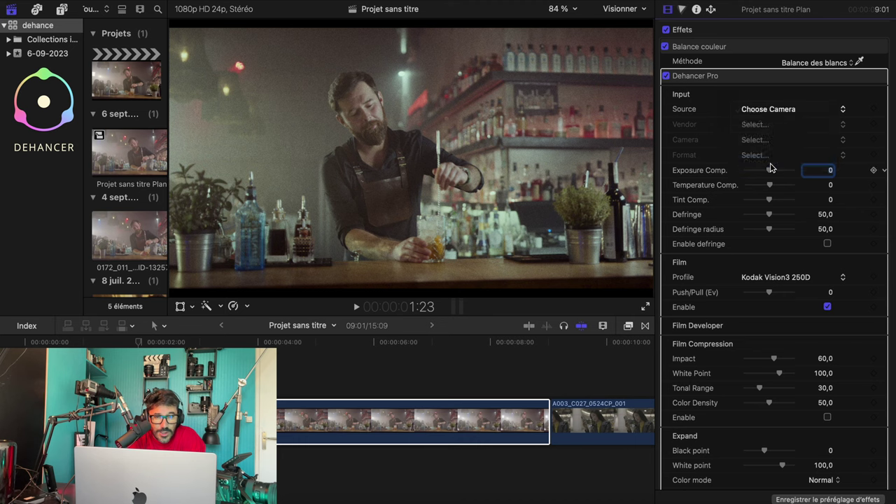
click(760, 124)
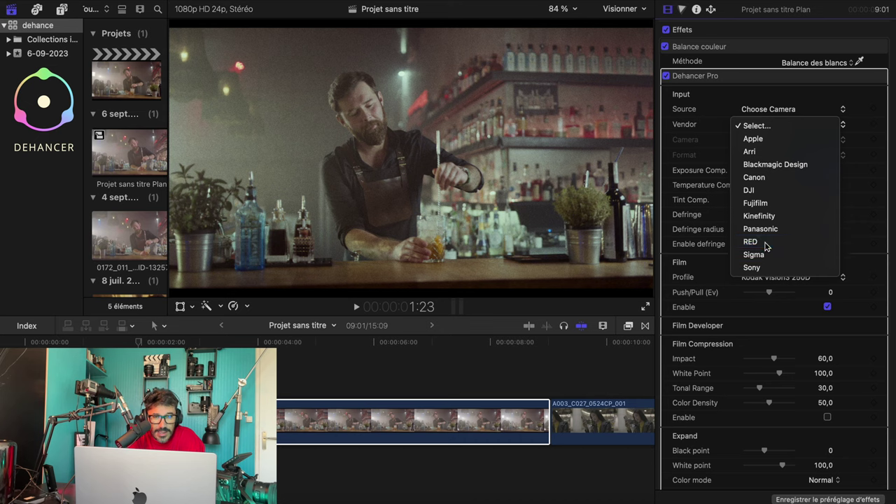
click(766, 243)
click(771, 140)
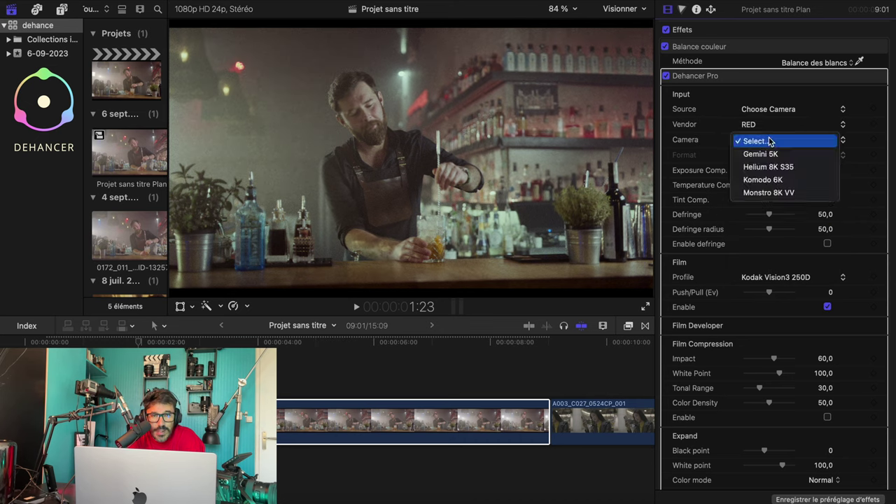
click(779, 168)
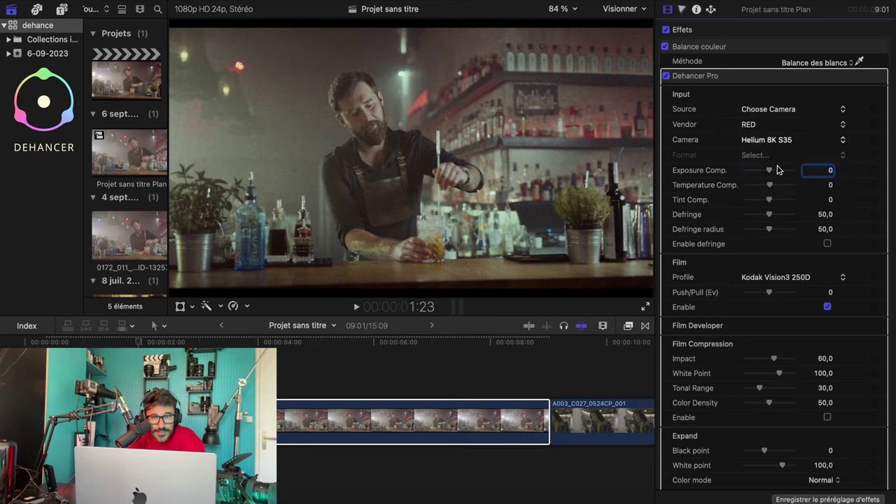
click(754, 155)
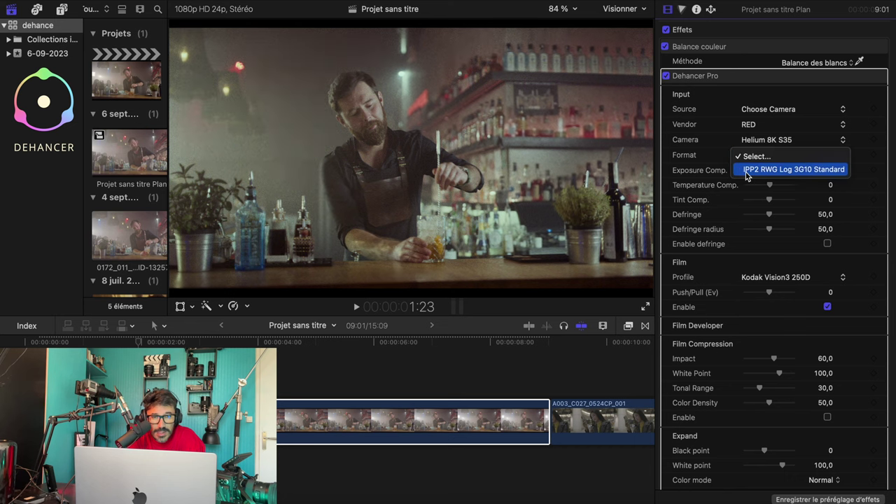
click(747, 169)
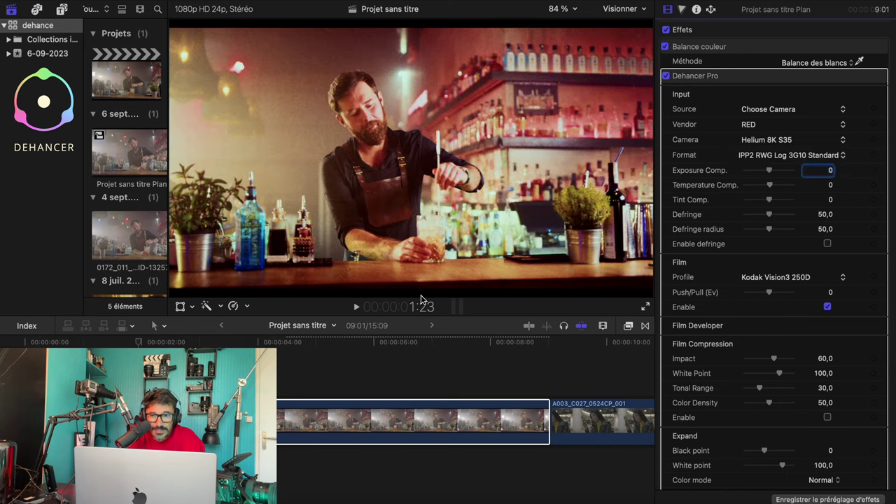
key(space)
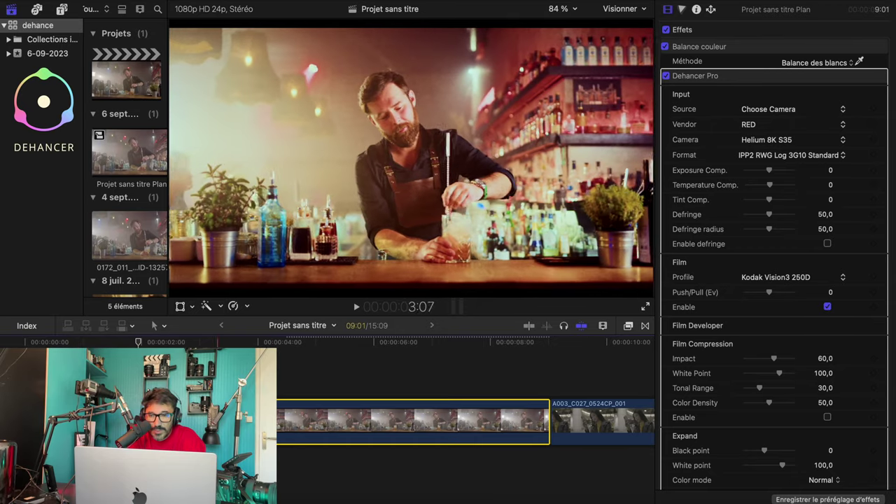
Lower the exposure compensation to -0,43 and warm the temperature compensation to 42,0.
key(space)
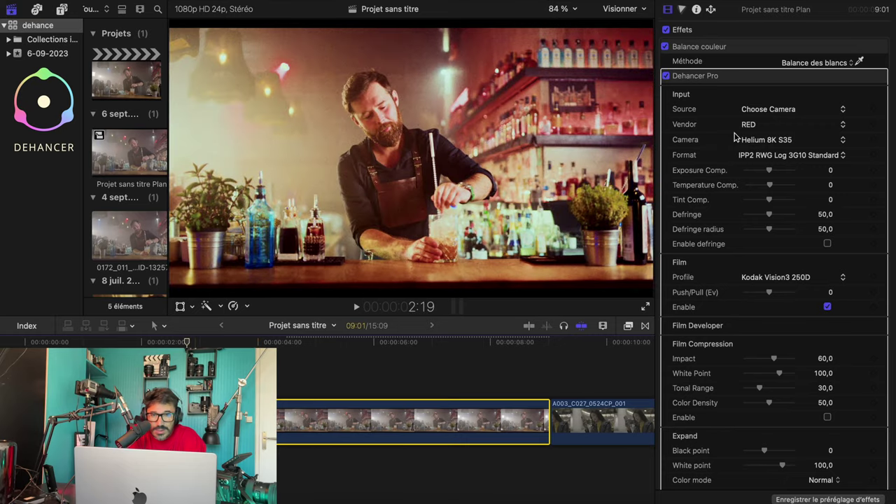
drag(769, 170, 766, 174)
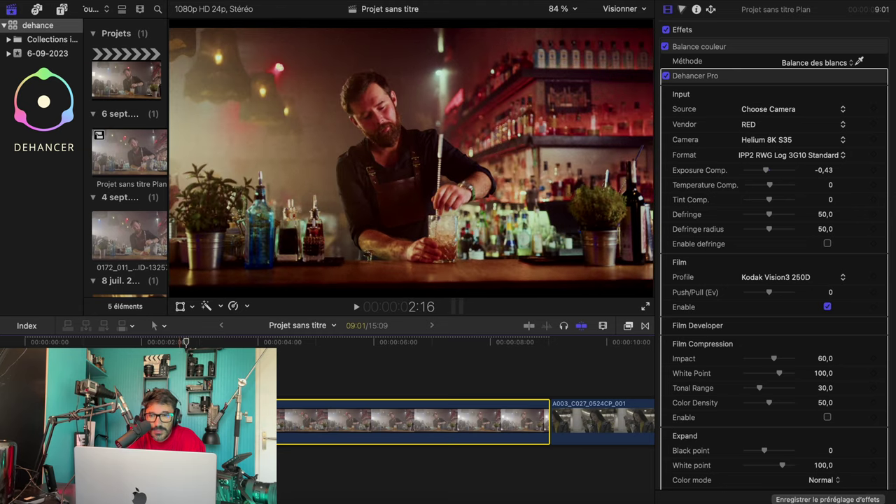
click(296, 342)
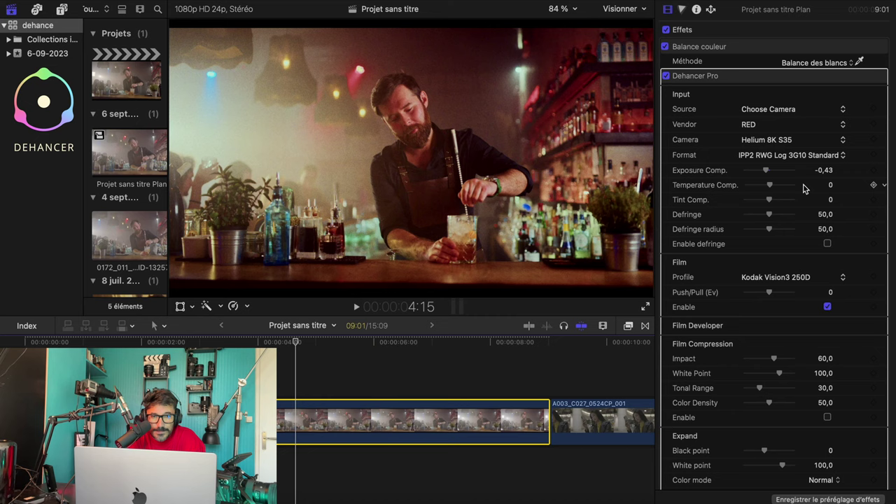
drag(769, 186, 777, 186)
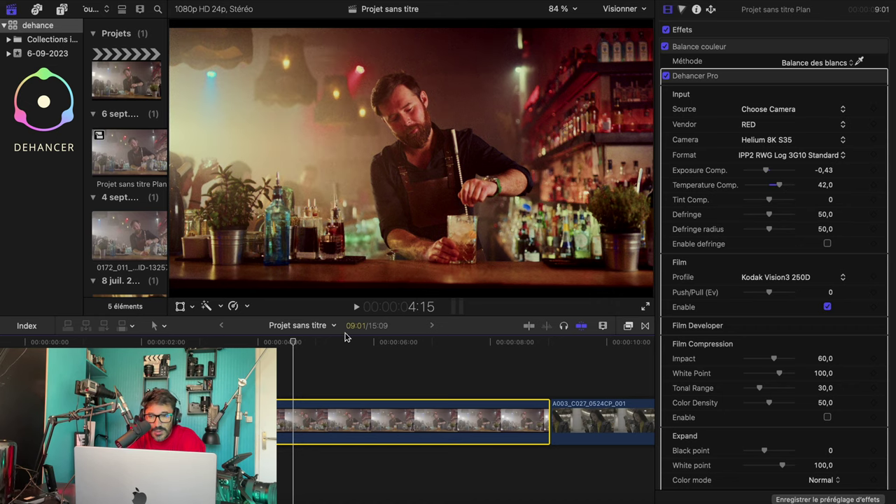
click(258, 343)
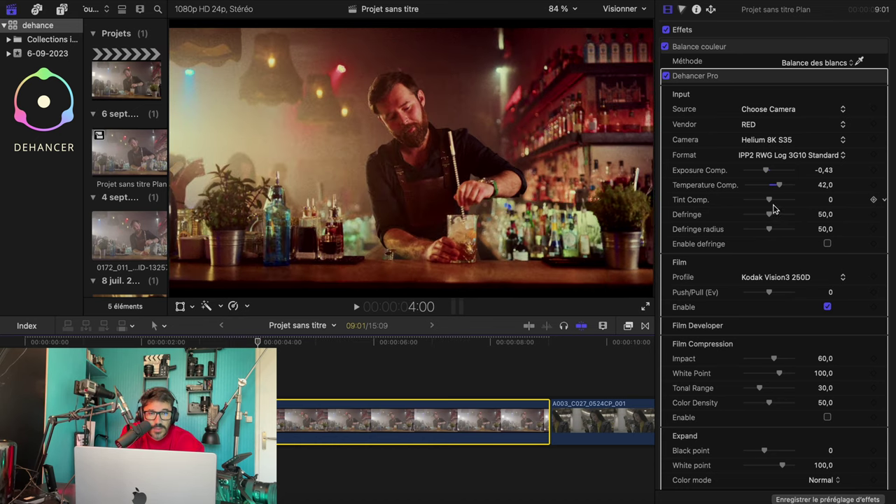
Shift the tint compensation toward green to -23,0.
mouse_move(768, 203)
mouse_down()
mouse_move(739, 204)
mouse_move(756, 207)
mouse_up()
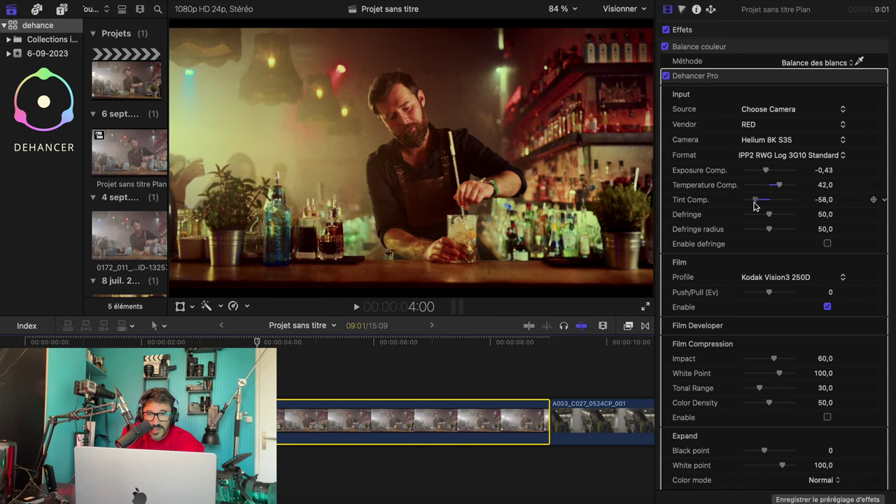
drag(757, 203, 753, 203)
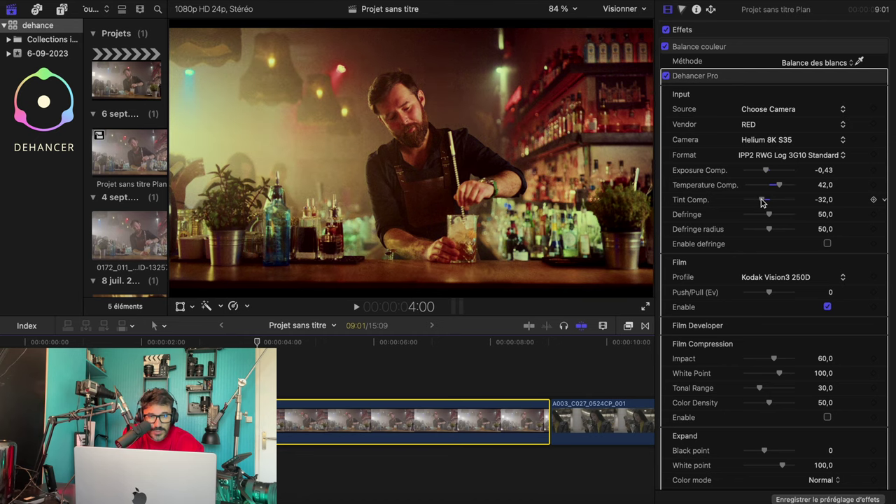
drag(768, 203, 760, 204)
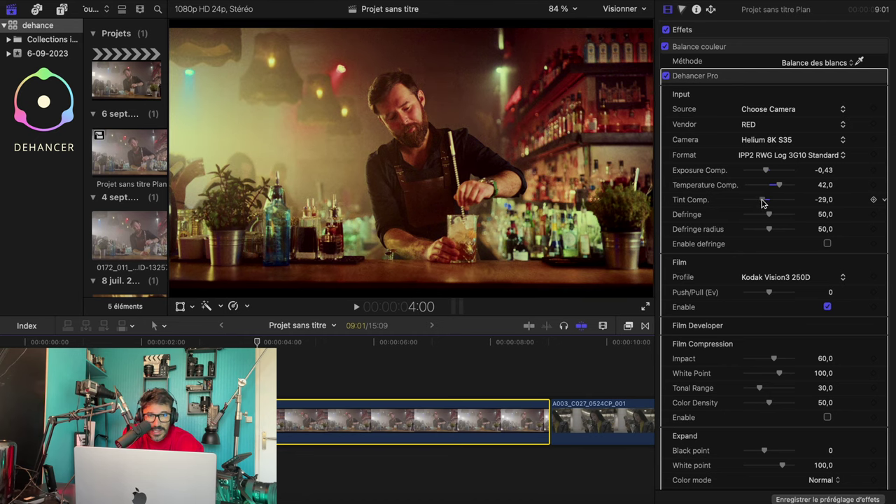
Preview the grade at frames around 2, 3 and 5 seconds.
click(141, 342)
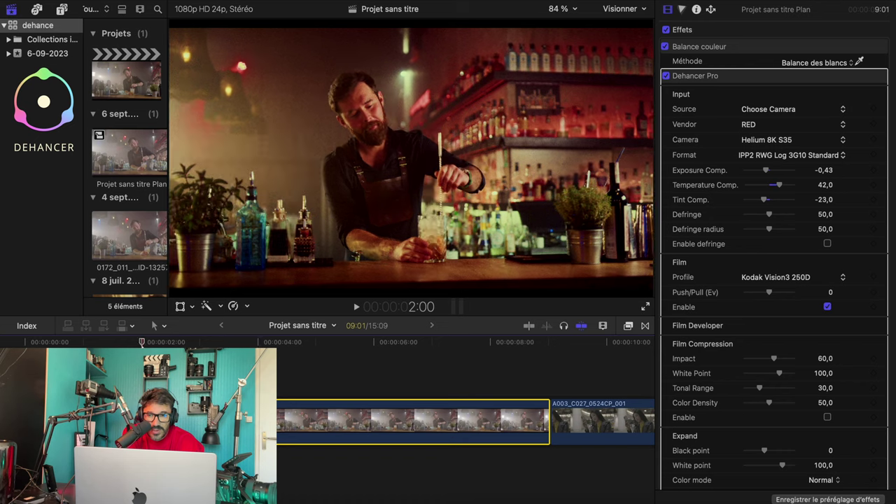
click(252, 341)
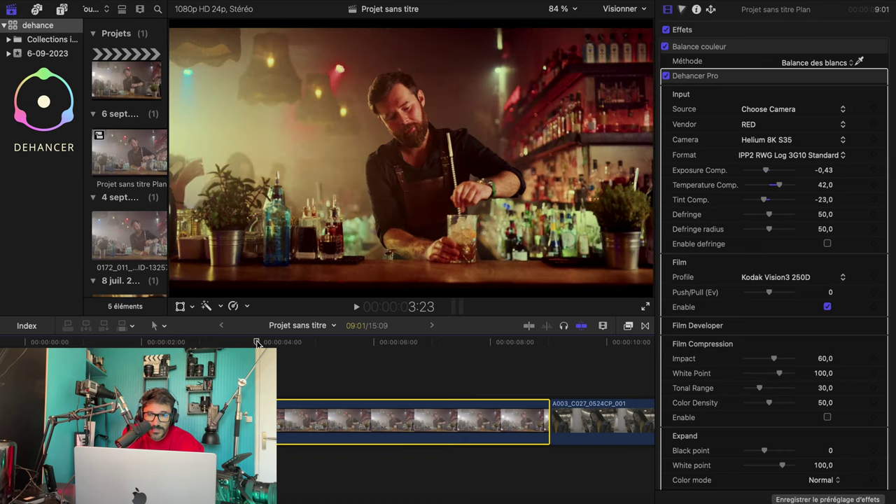
click(372, 342)
click(256, 342)
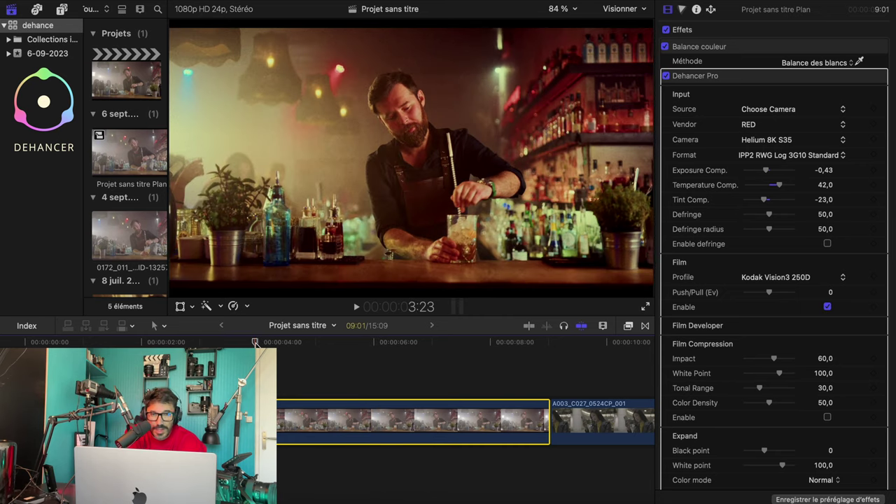
click(372, 342)
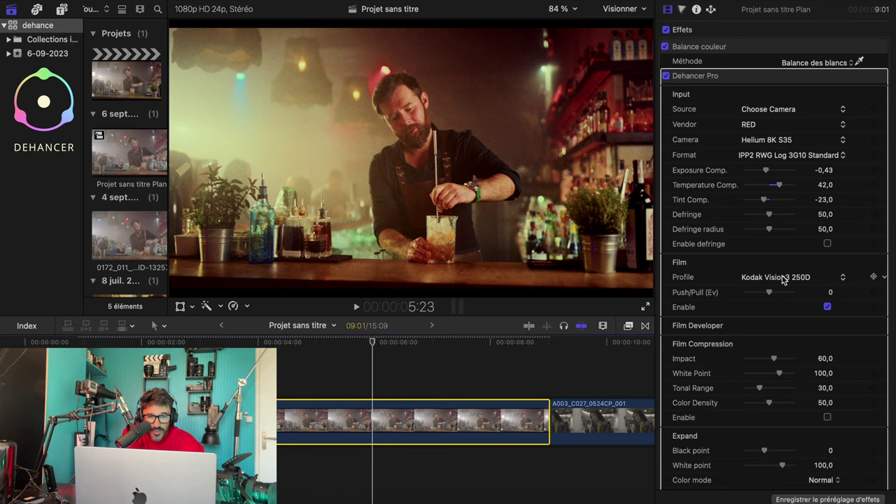
Try the Agfacolor Portrait XPS 160 and AGFA Chrome RSX II 200 film stocks.
click(783, 279)
scroll(783, 278, up, 10)
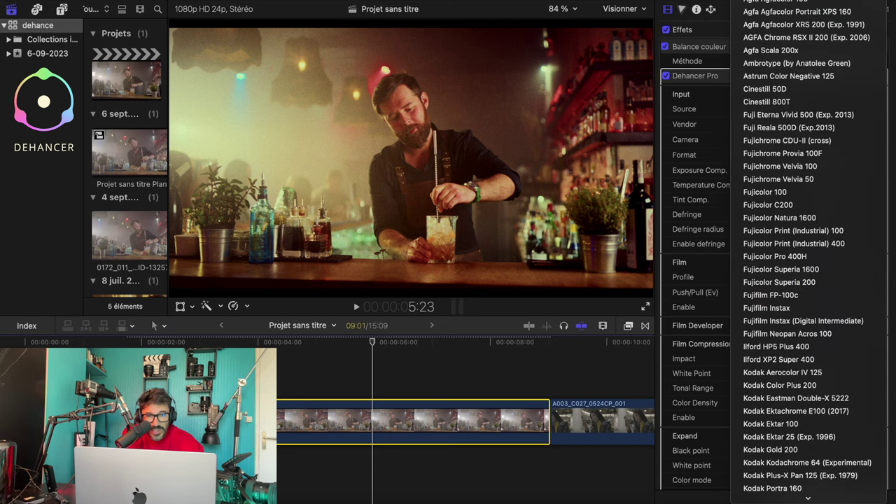
click(786, 12)
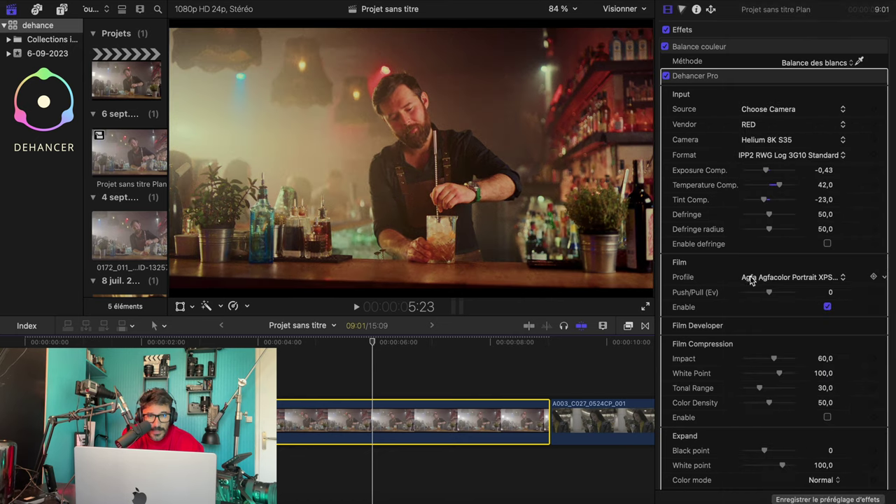
click(751, 280)
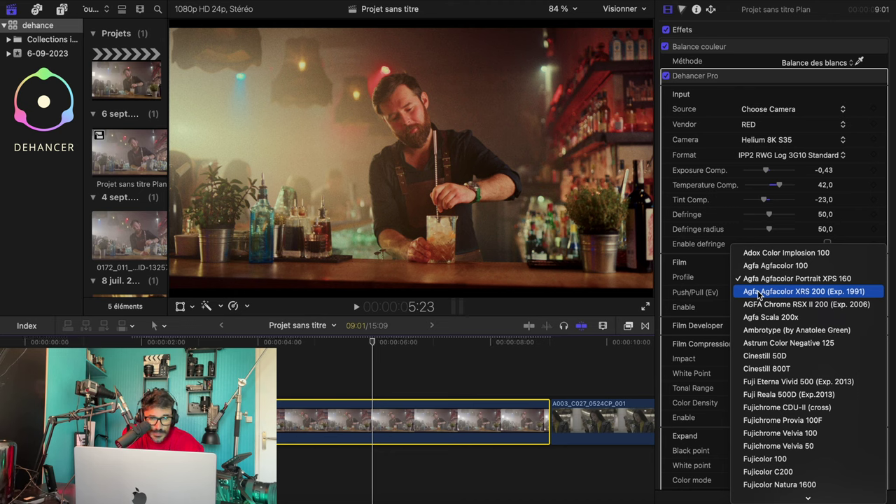
click(760, 306)
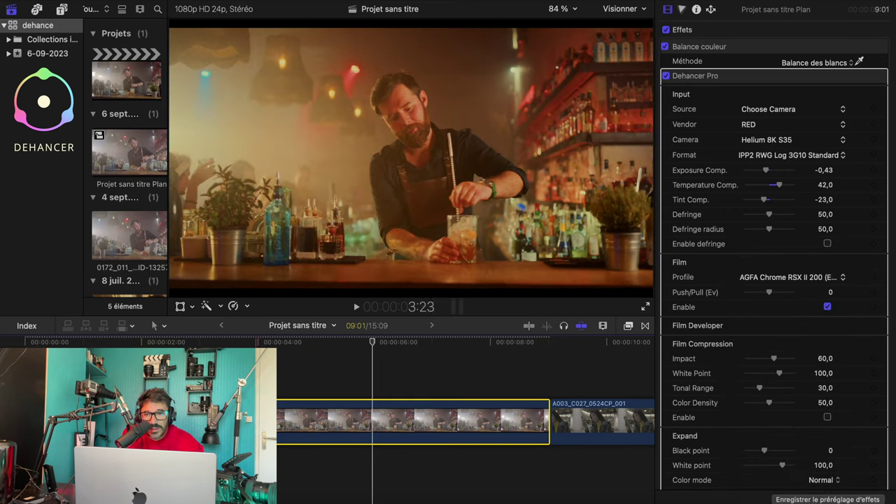
click(292, 347)
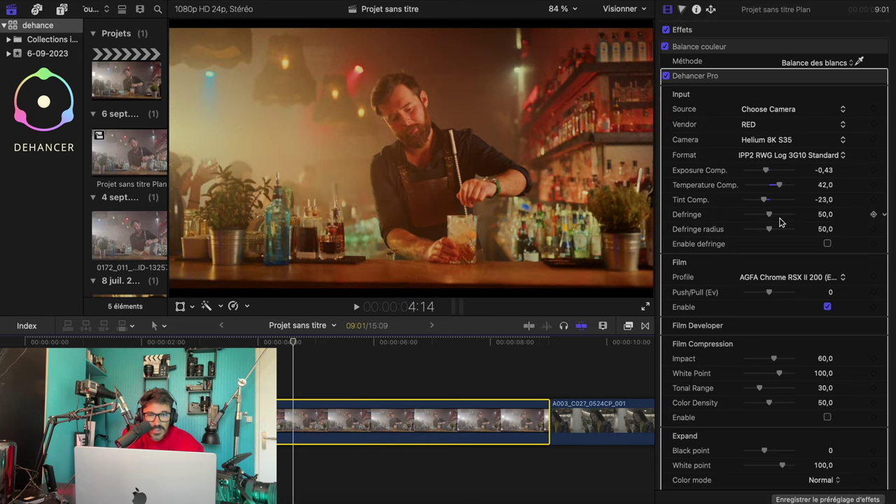
Choose the Kodak Vision3 500T film stock and push it to 2,0 Ev.
click(747, 275)
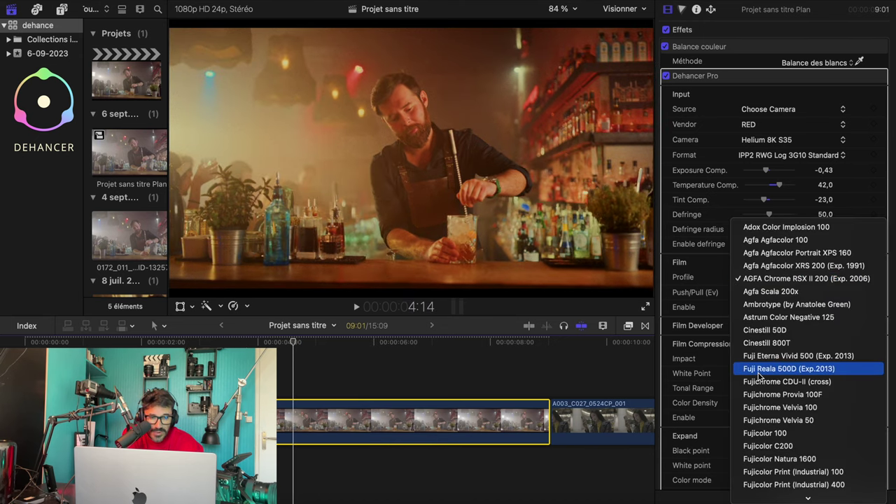
scroll(759, 371, down, 5)
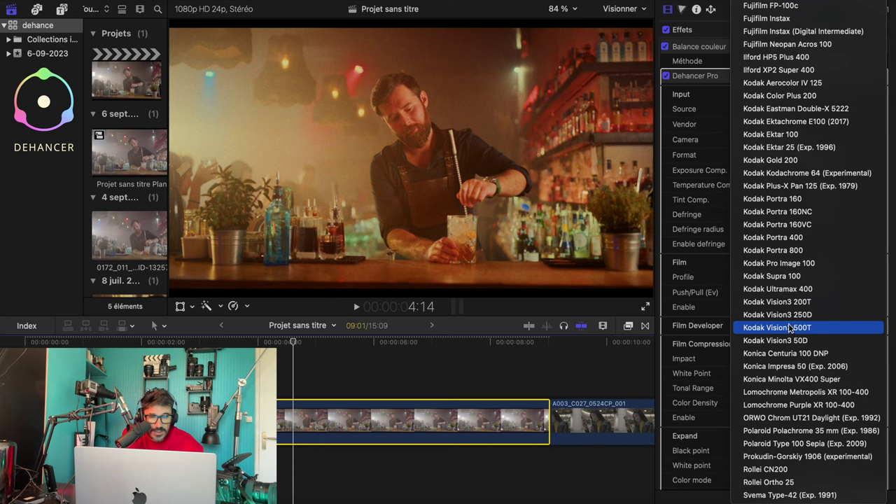
click(783, 331)
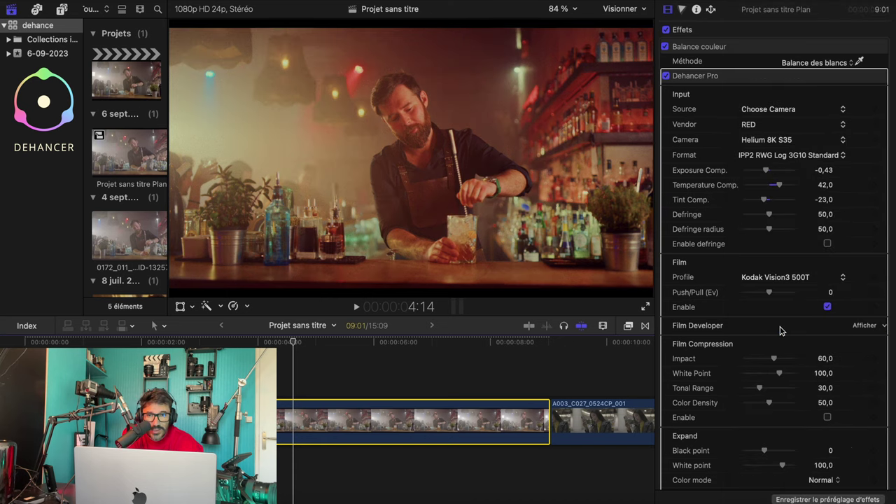
drag(769, 292, 831, 294)
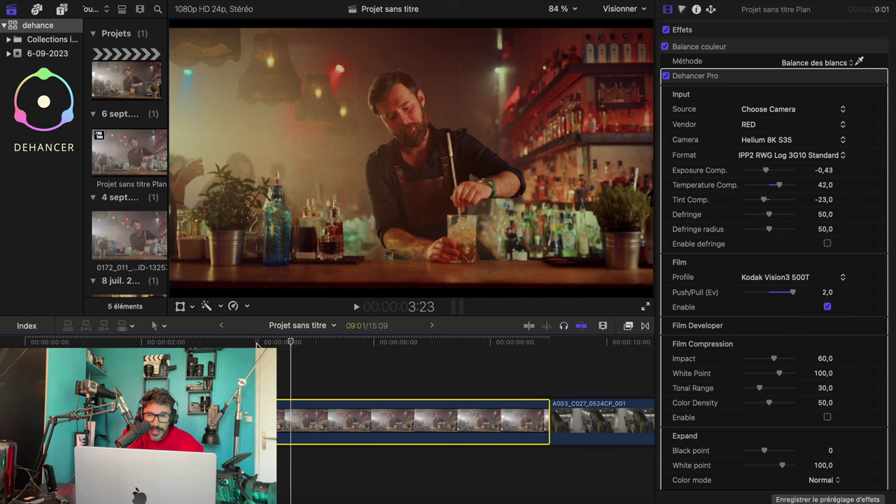
scroll(757, 386, down, 3)
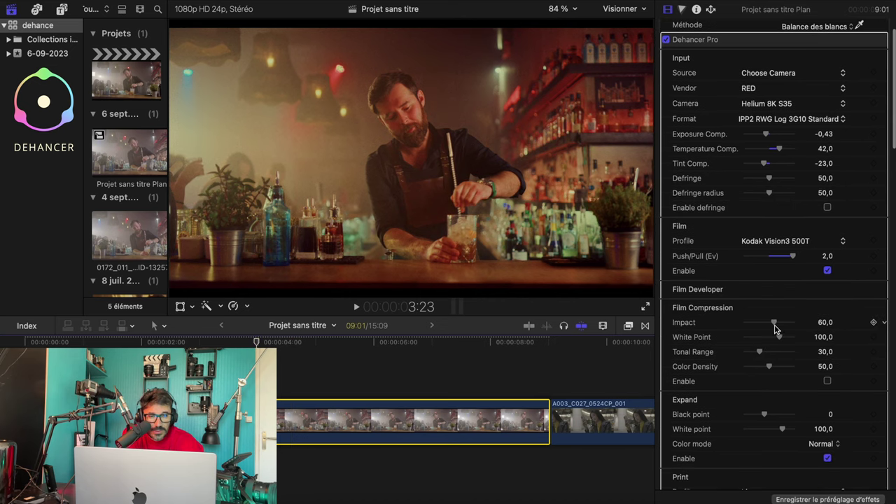
Raise the Expand Black point to 7,0 and lower the White point to 88,0.
scroll(803, 411, down, 6)
scroll(804, 412, down, 4)
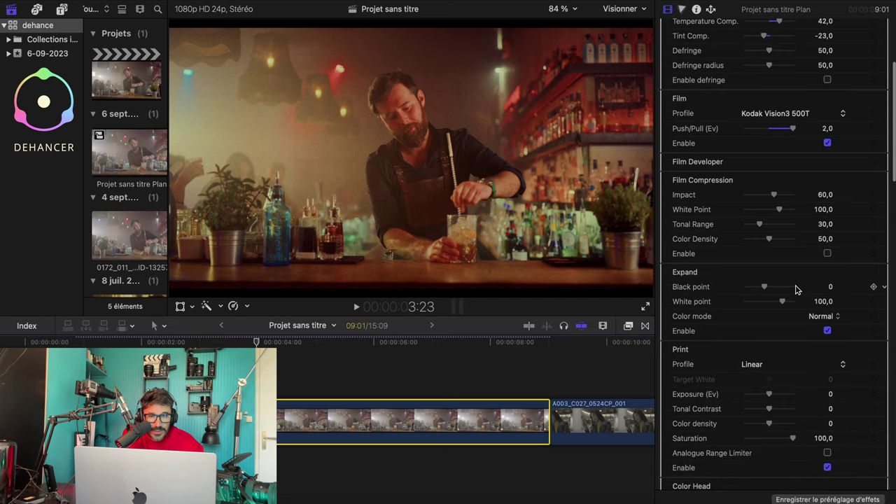
drag(765, 288, 769, 290)
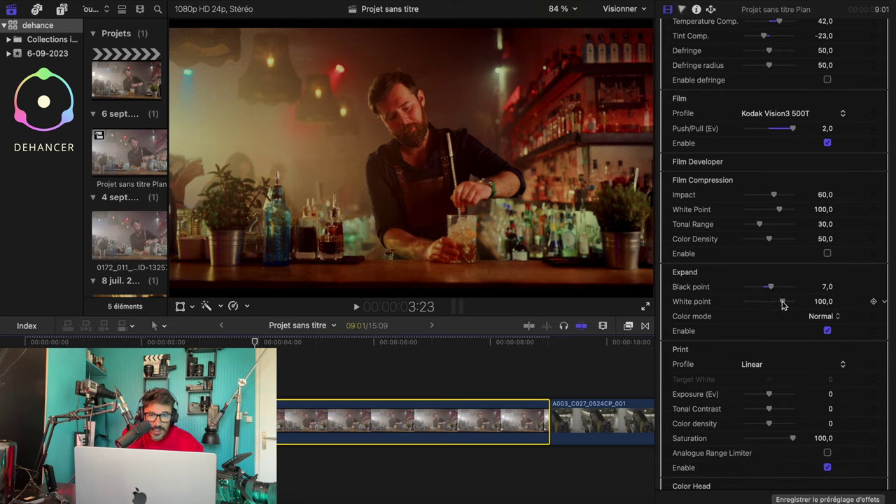
drag(784, 306, 776, 306)
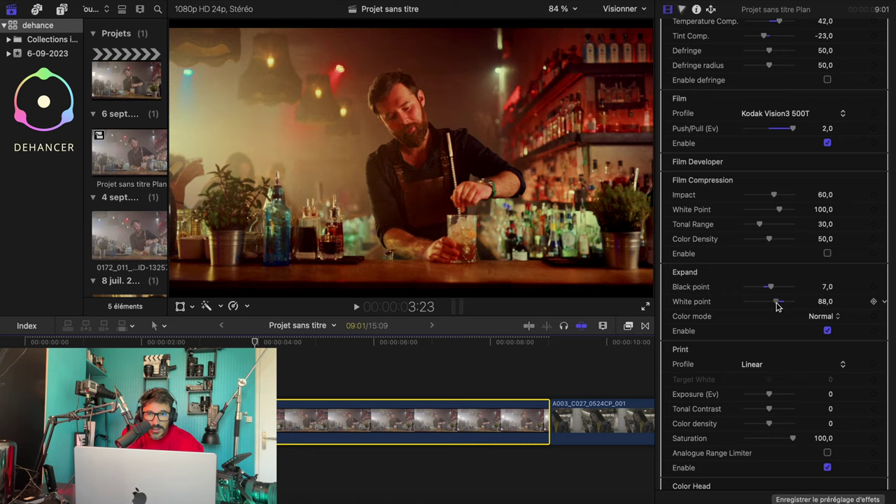
scroll(778, 392, down, 3)
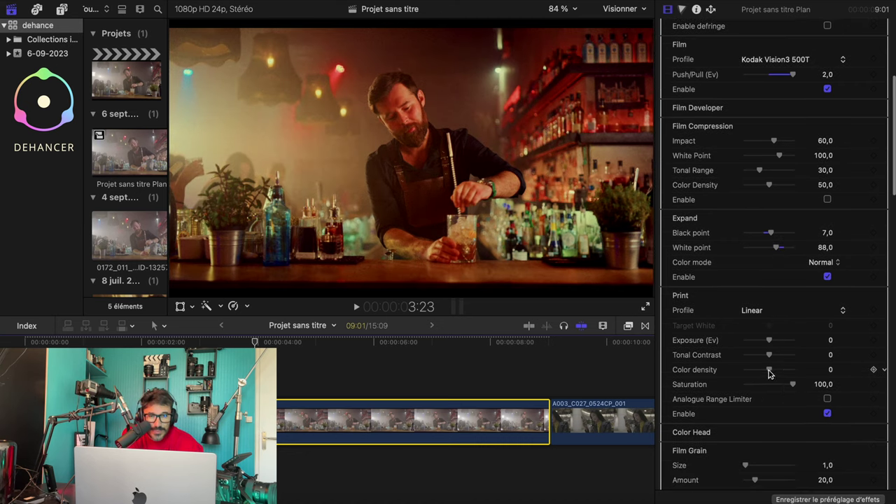
Try Cineon Film Log, Fujifilm 3513 and Kodak 2383 print profiles, then settle on Kodak Endura Glossy Paper.
click(741, 313)
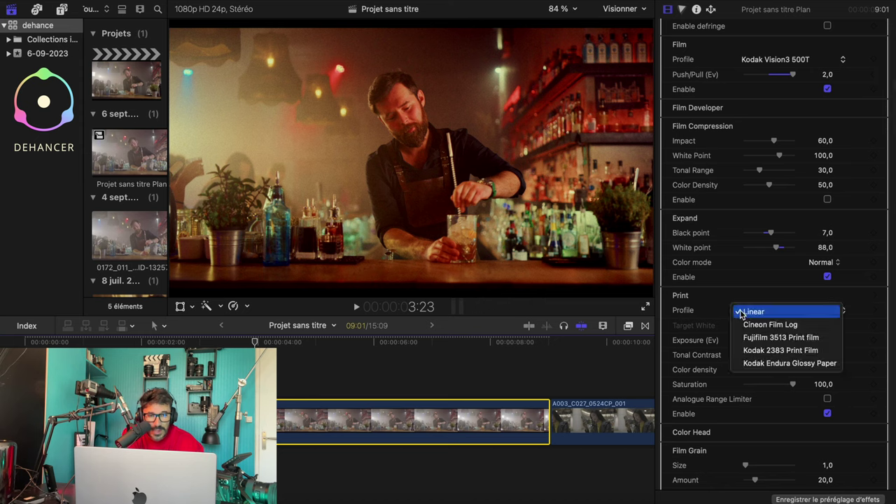
click(784, 327)
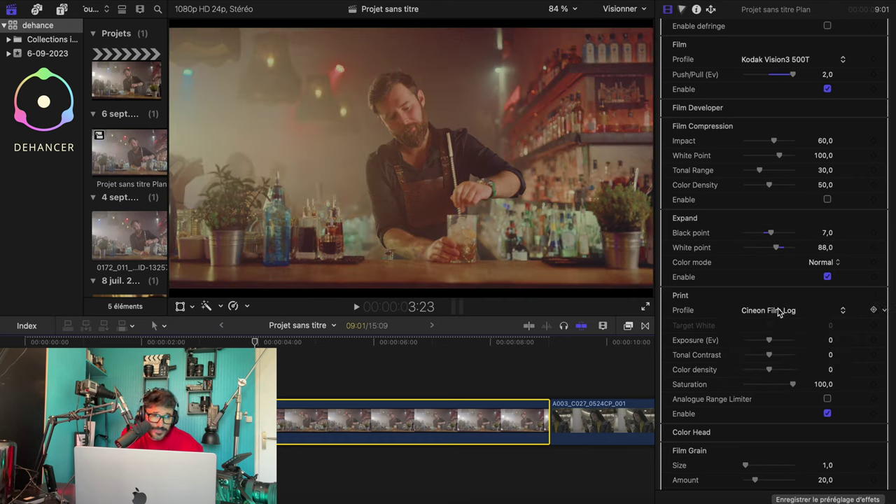
click(778, 312)
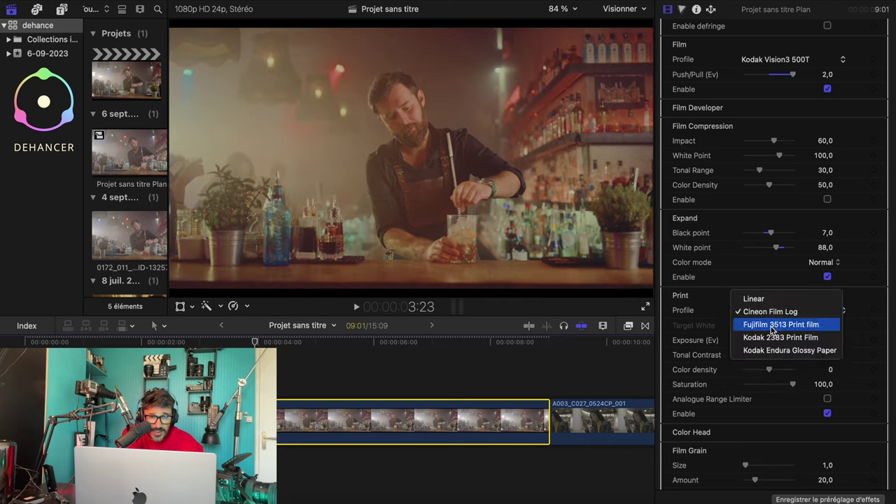
click(774, 327)
click(784, 310)
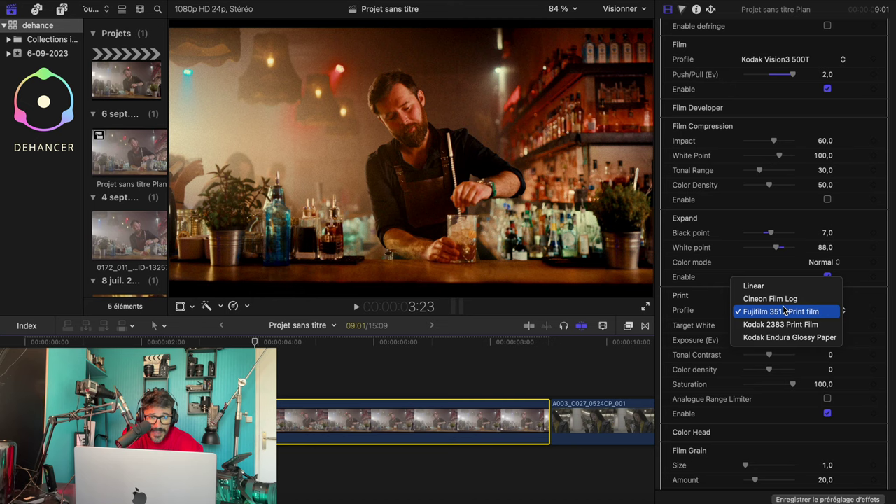
click(773, 325)
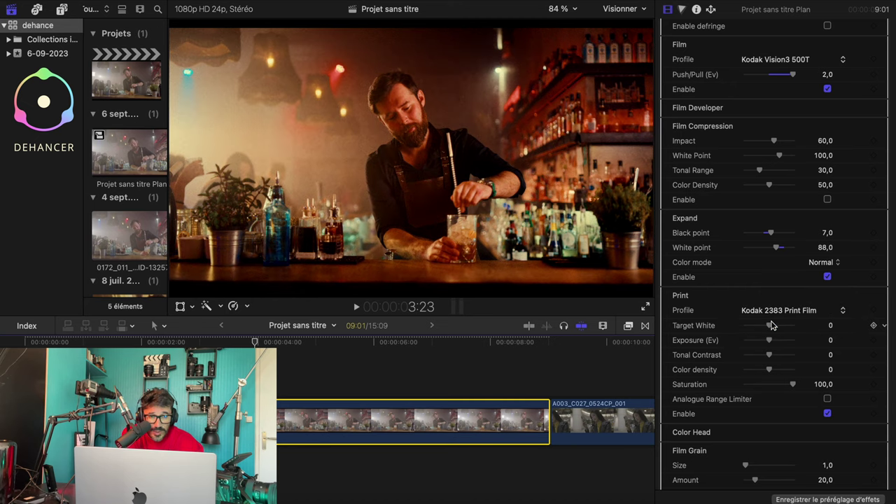
click(785, 312)
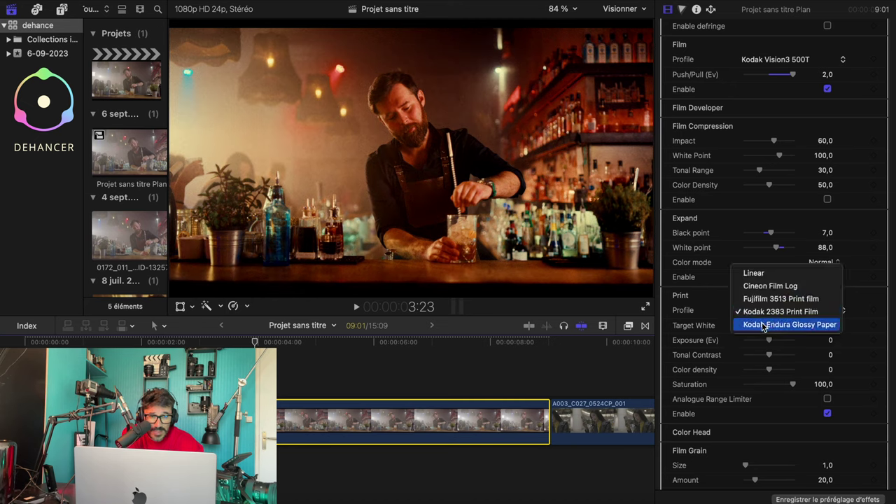
click(763, 326)
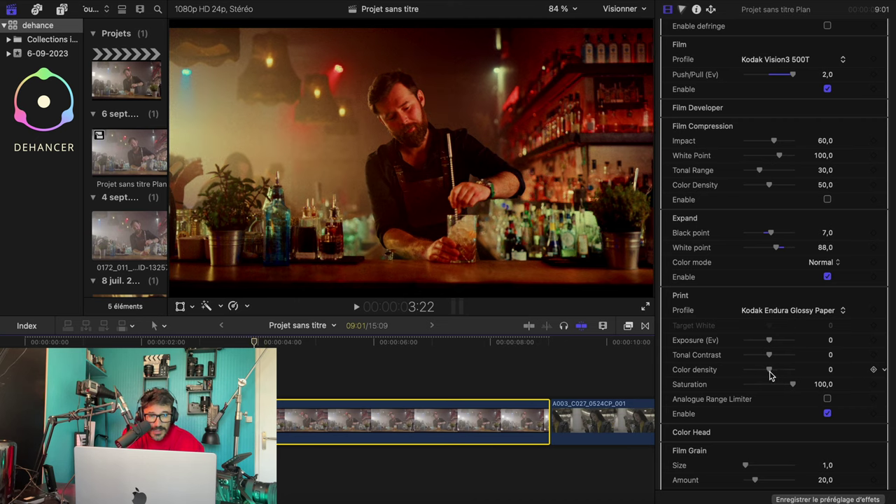
Set the print Color density to -34,0 and Tonal Contrast to -4,0.
drag(766, 371, 768, 343)
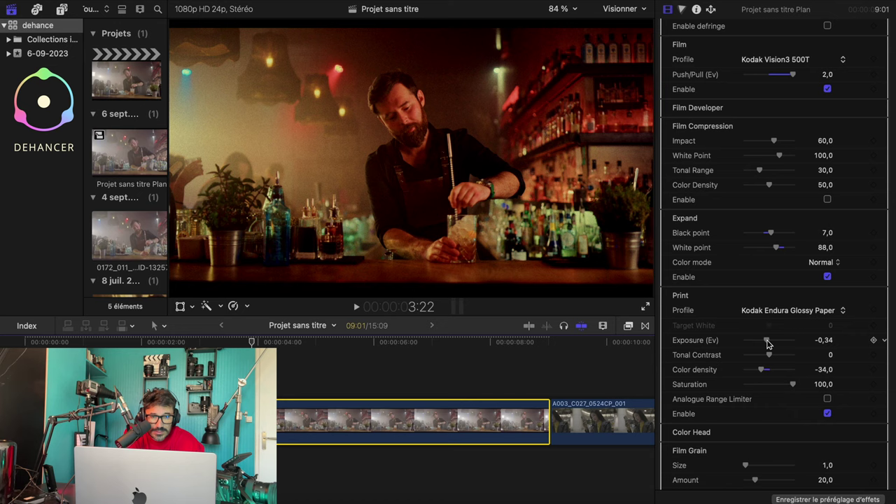
drag(769, 359, 765, 360)
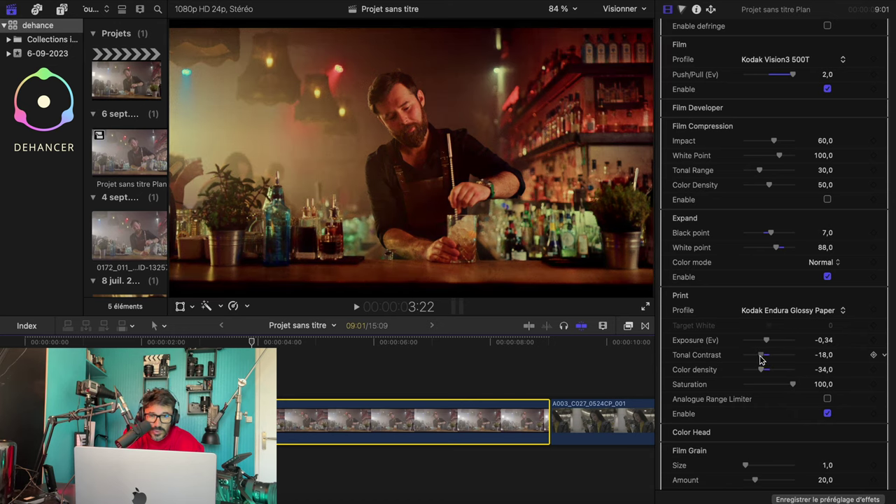
drag(760, 359, 768, 359)
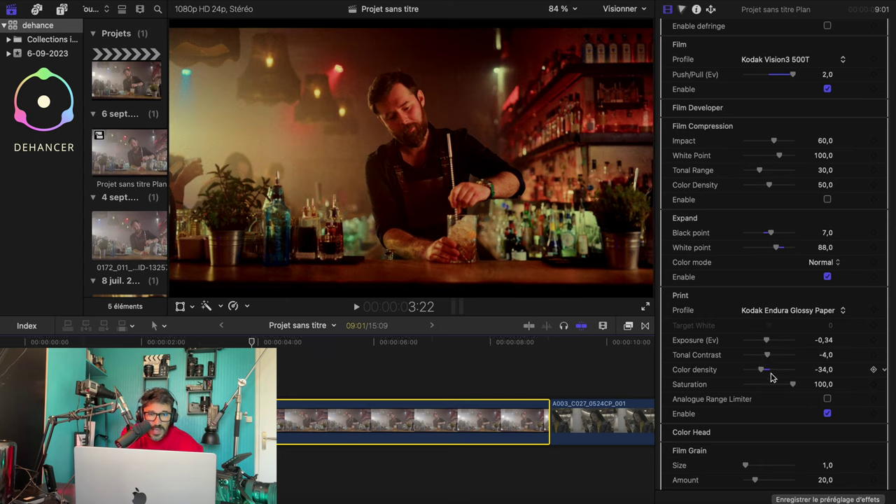
scroll(767, 403, down, 3)
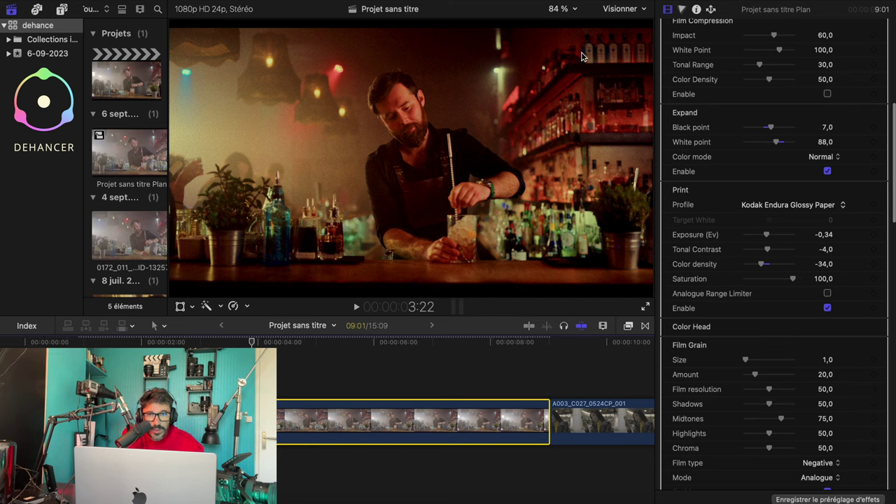
Zoom the viewer to 400 % and pan onto the bartender's face.
click(559, 10)
click(558, 122)
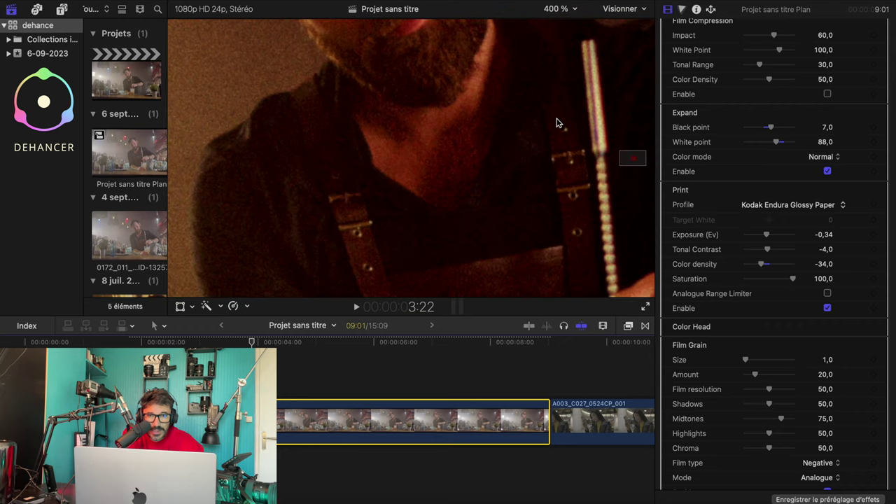
drag(633, 158, 631, 156)
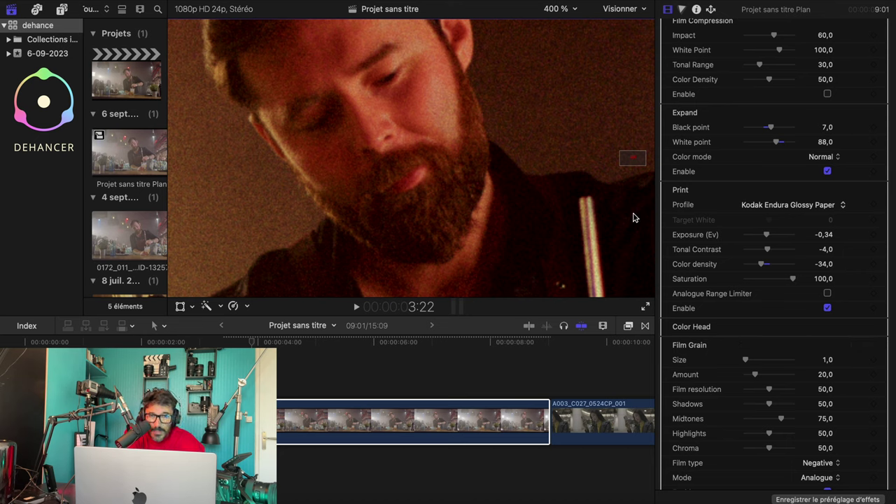
Set the Film Grain Amount to 8 and the grain film type to Positive.
click(823, 375)
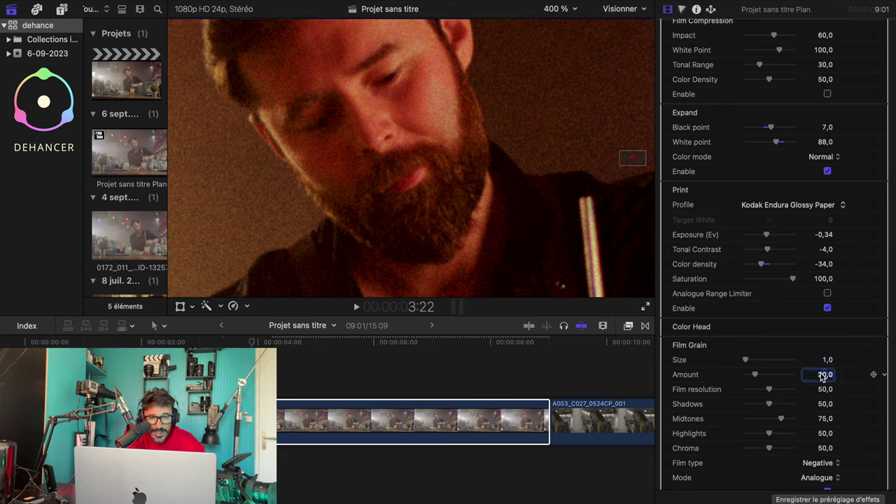
text(8)
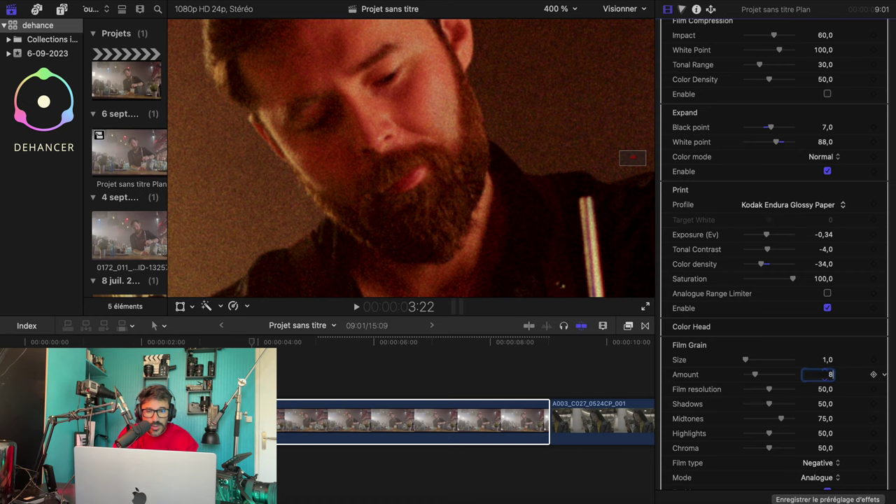
key(Return)
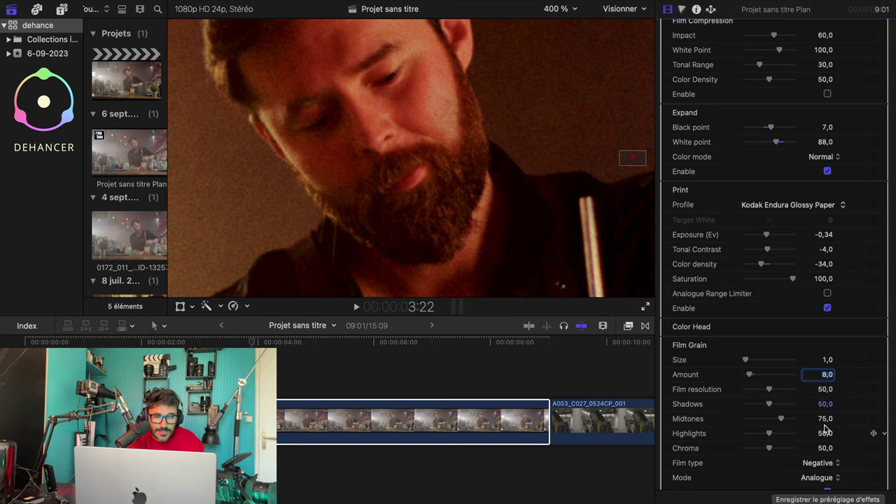
scroll(808, 466, down, 2)
click(827, 415)
click(821, 429)
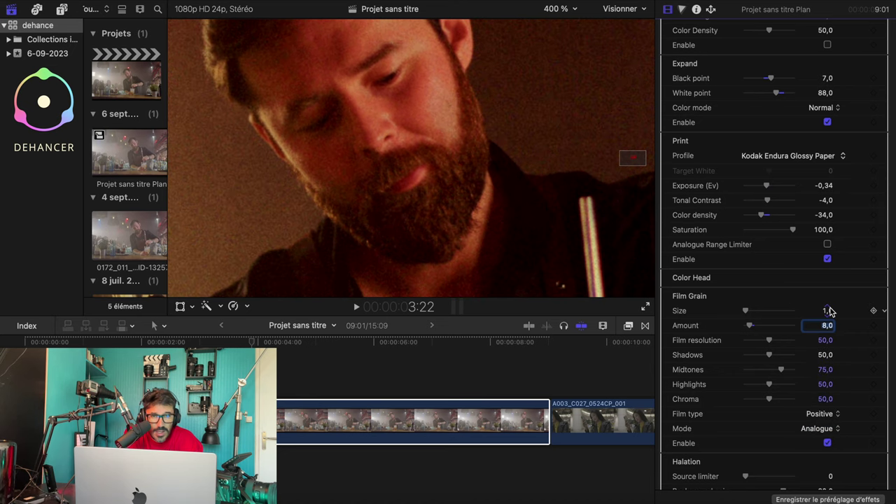
scroll(832, 301, up, 10)
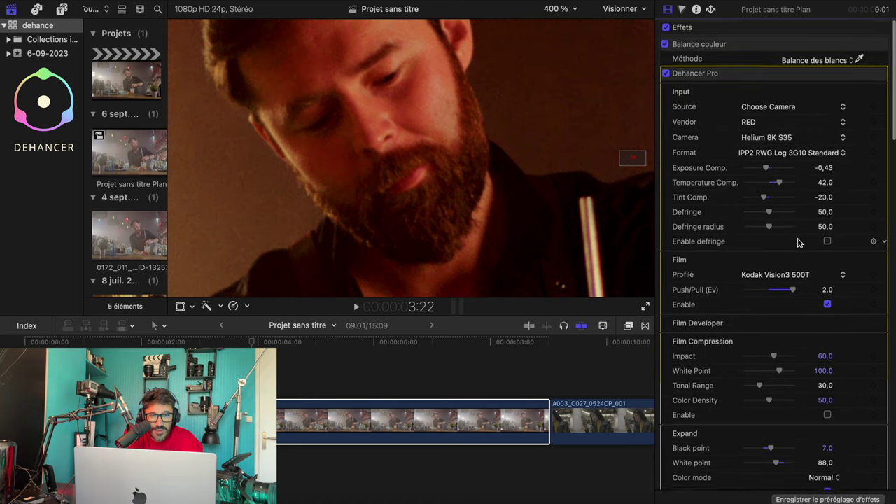
Fit the whole frame in the viewer again.
scroll(798, 243, down, 10)
scroll(798, 243, down, 3)
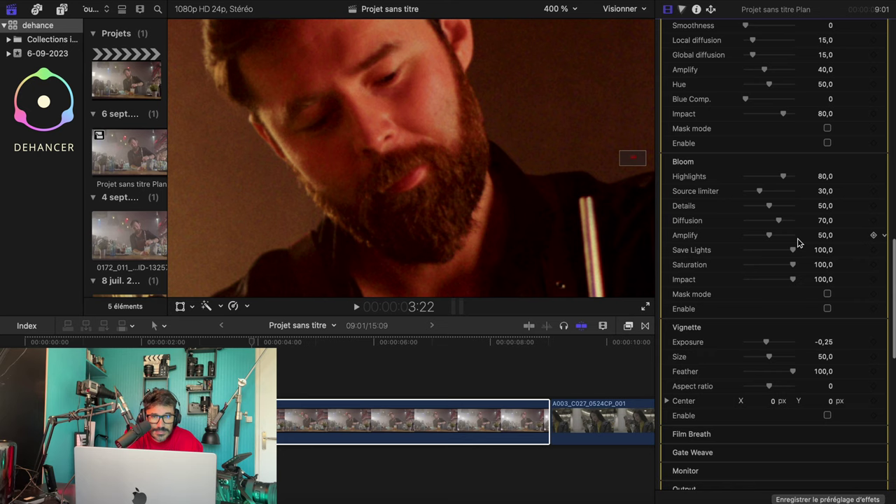
scroll(797, 243, up, 4)
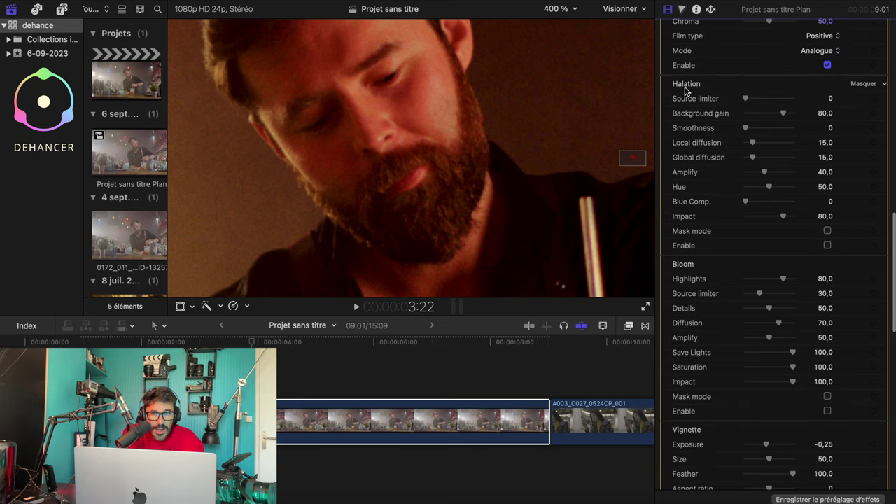
click(563, 9)
click(563, 23)
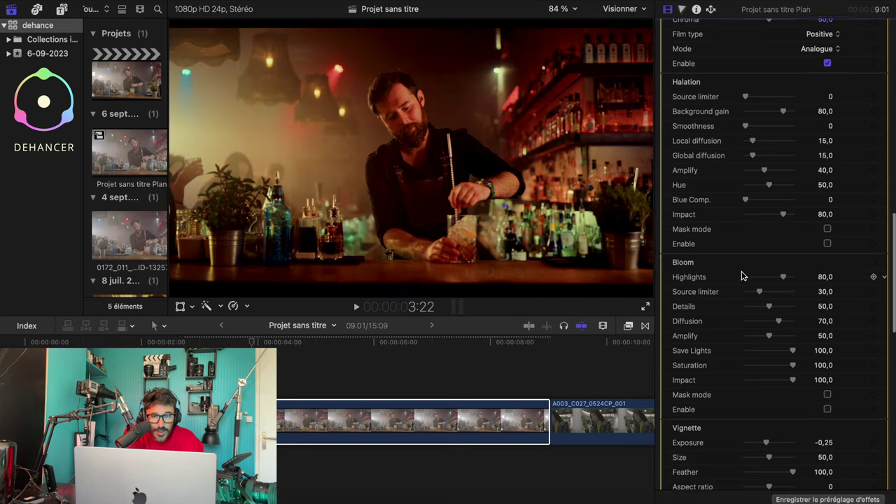
Turn Bloom on to preview its glow, then switch it back off.
scroll(697, 247, down, 2)
click(255, 342)
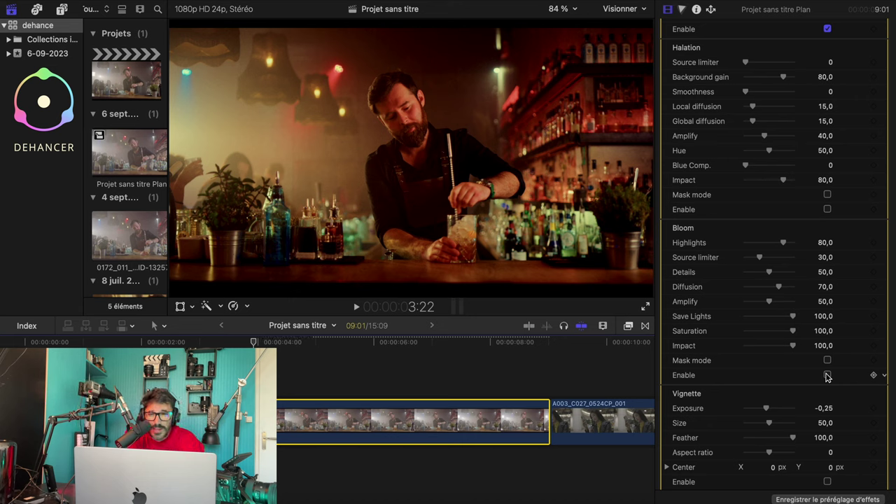
click(828, 376)
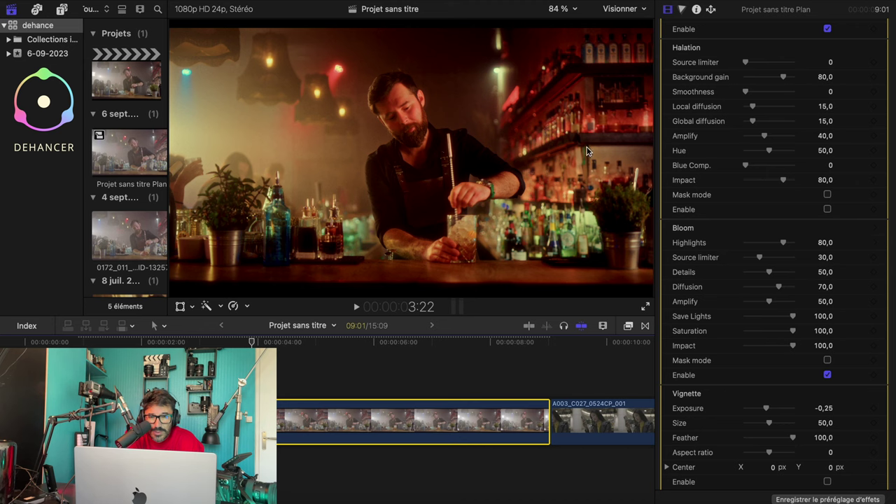
click(828, 376)
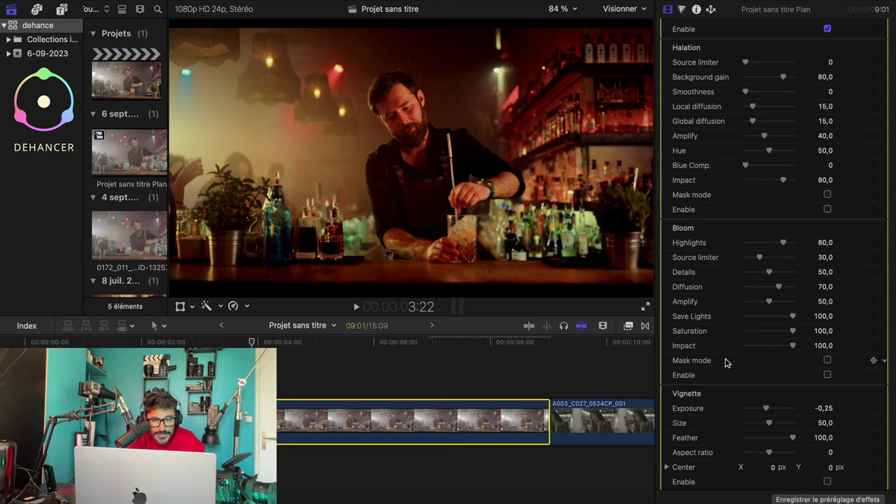
Enable the Vignette and raise its Exposure from -0,25 to 0,23.
scroll(724, 362, down, 3)
click(828, 402)
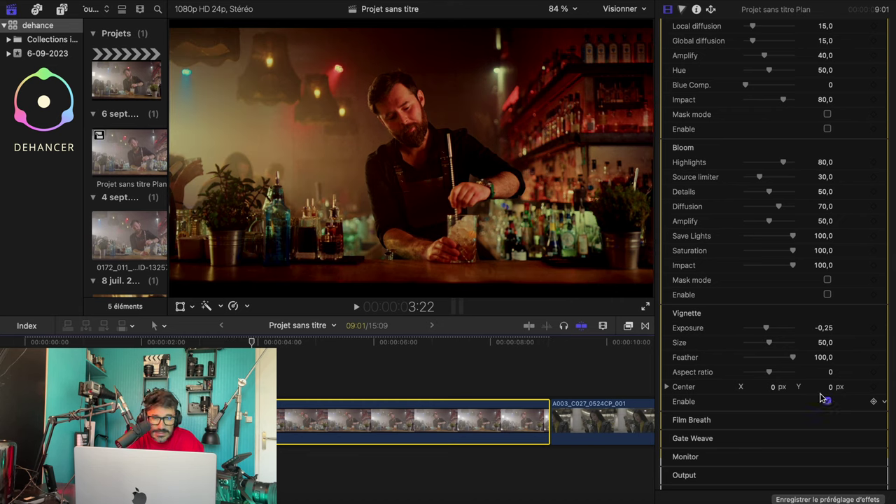
drag(767, 330, 774, 329)
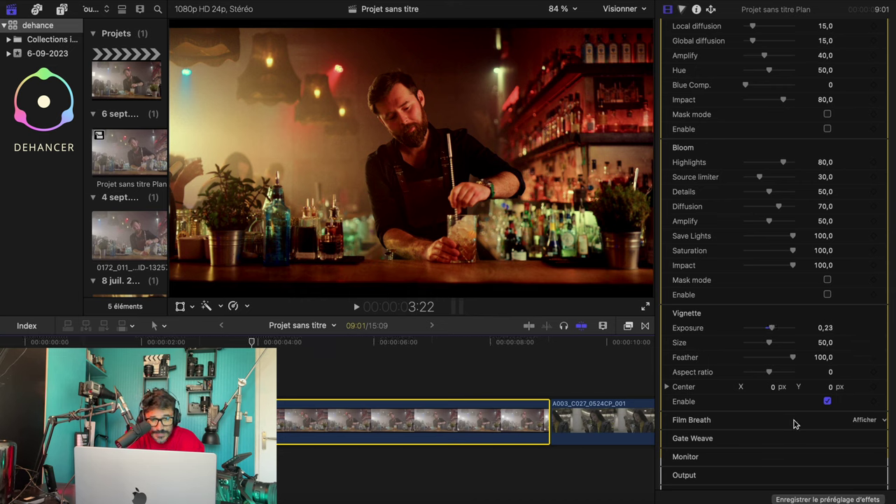
scroll(794, 423, down, 3)
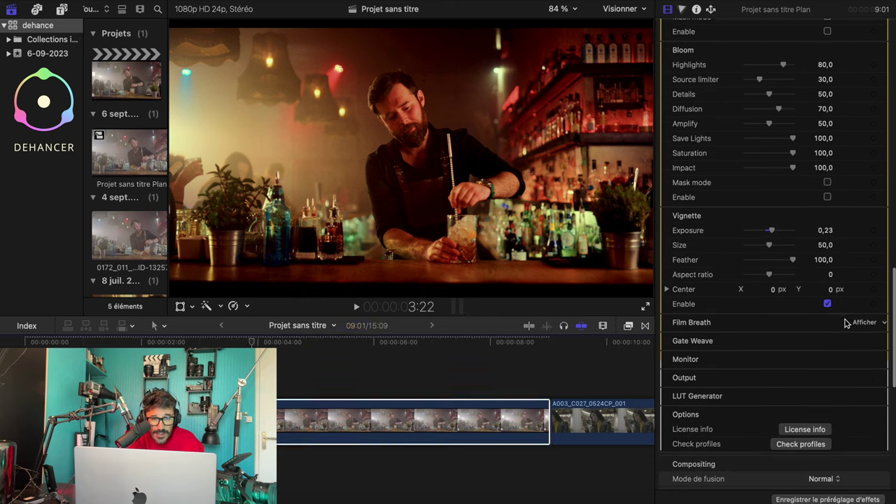
Expand Film Breath and LUT Generator, then open the Small (17x17x17) LUT export dialog for the Desktop.
click(861, 323)
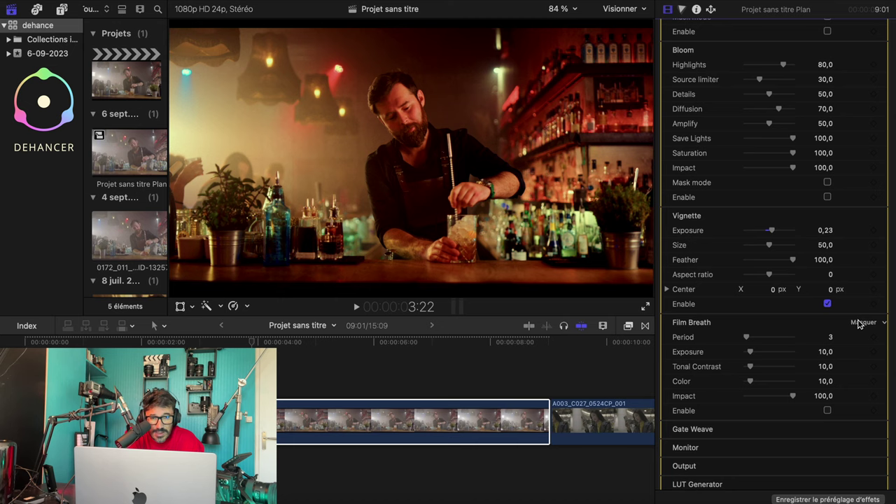
scroll(840, 394, down, 3)
scroll(839, 398, down, 3)
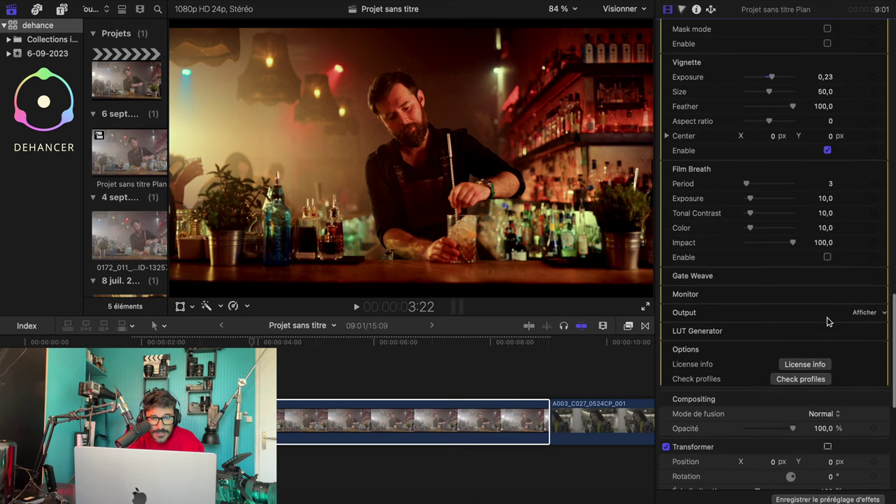
click(855, 331)
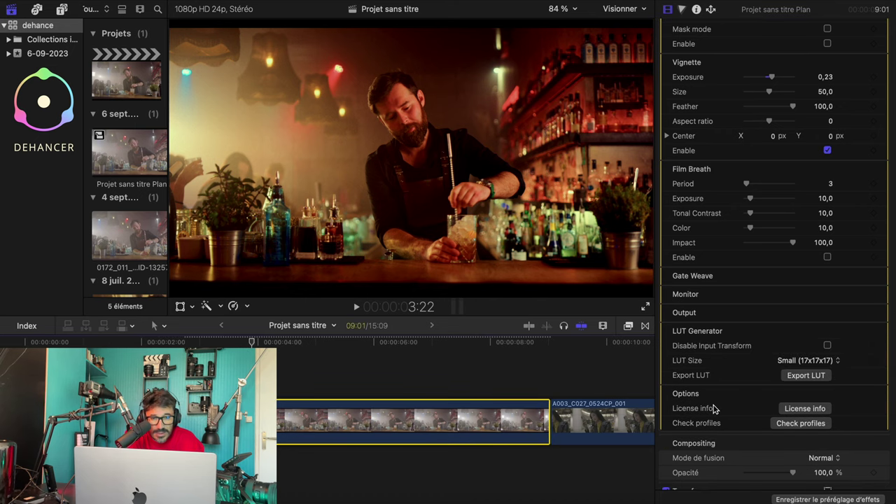
click(802, 376)
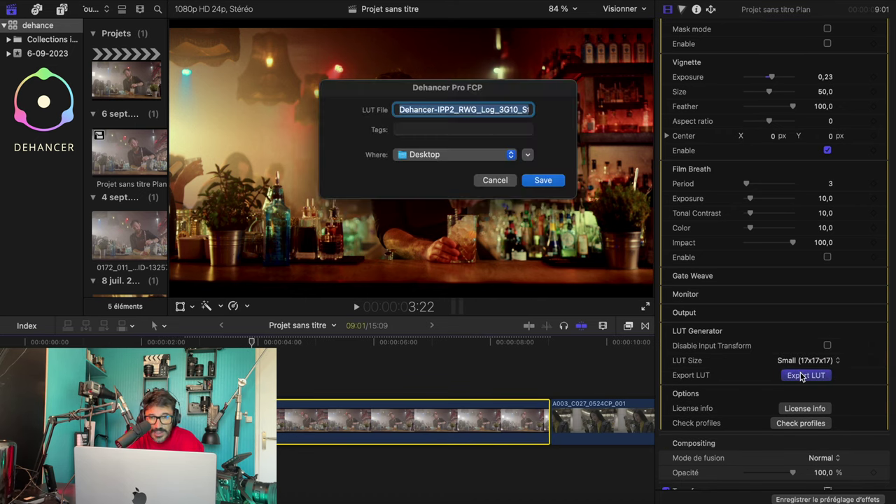
Save the bartender grade LUT to the Desktop.
click(532, 182)
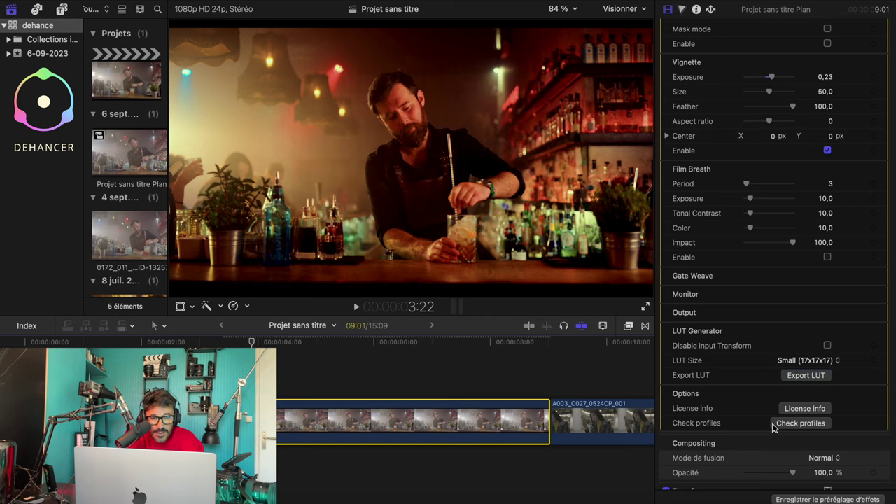
scroll(773, 428, down, 2)
scroll(774, 427, up, 2)
scroll(773, 427, up, 1)
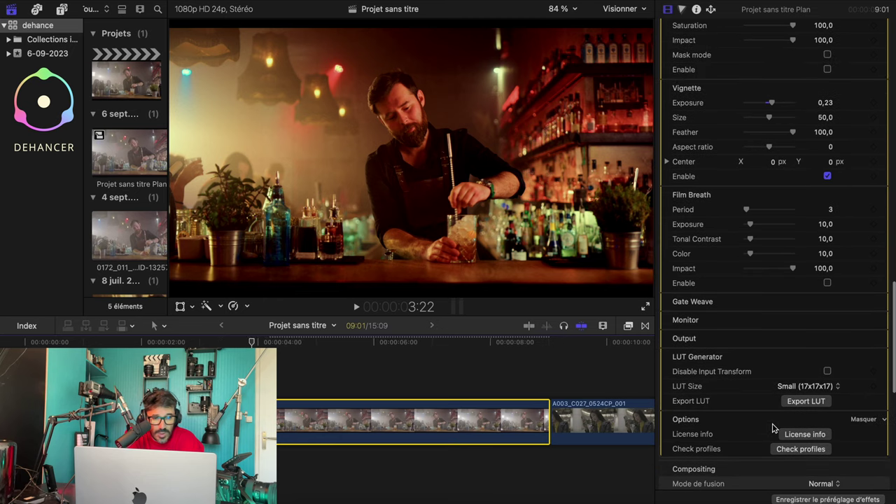
scroll(774, 427, up, 1)
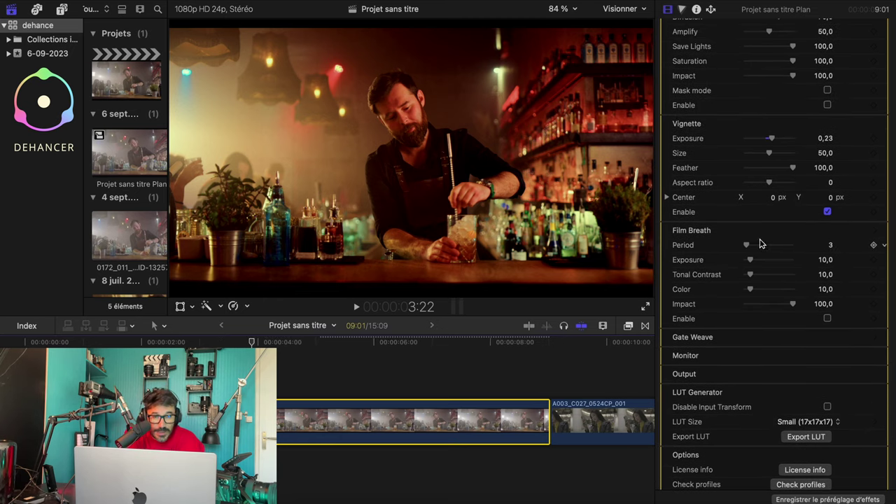
Enable Film Breath with Period 57, Exposure 33, Tonal Contrast 44 and Color 27.
click(828, 320)
mouse_move(747, 245)
mouse_down()
mouse_move(768, 245)
mouse_move(758, 289)
mouse_up()
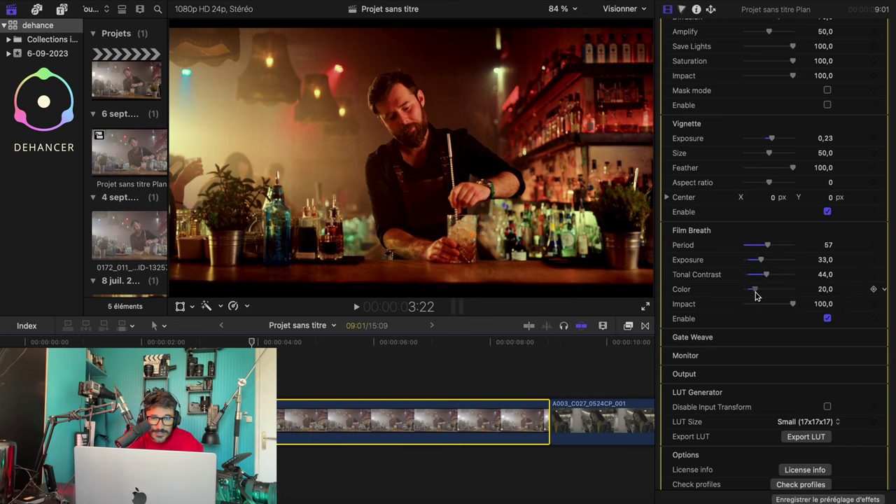
scroll(757, 294, up, 2)
scroll(757, 294, up, 1)
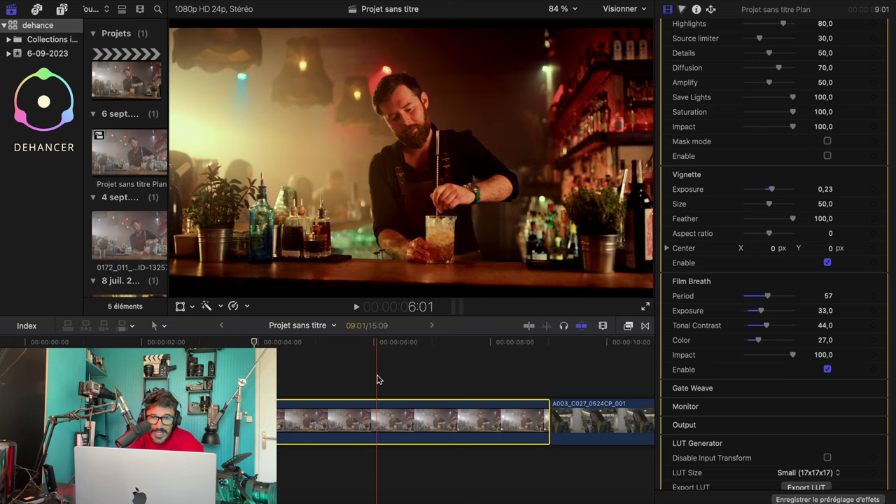
Compare the bartender clip with effects off and on, then play it full screen from the start.
scroll(809, 283, up, 10)
scroll(809, 282, up, 10)
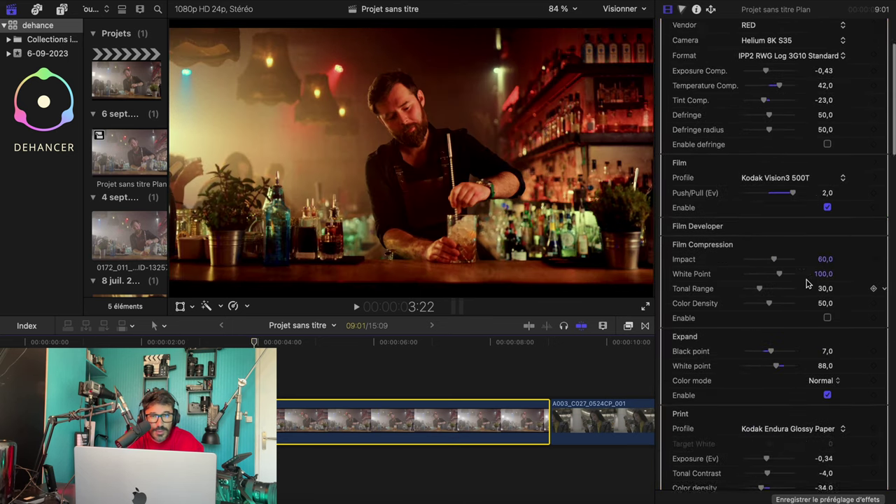
scroll(809, 282, up, 10)
scroll(809, 282, down, 2)
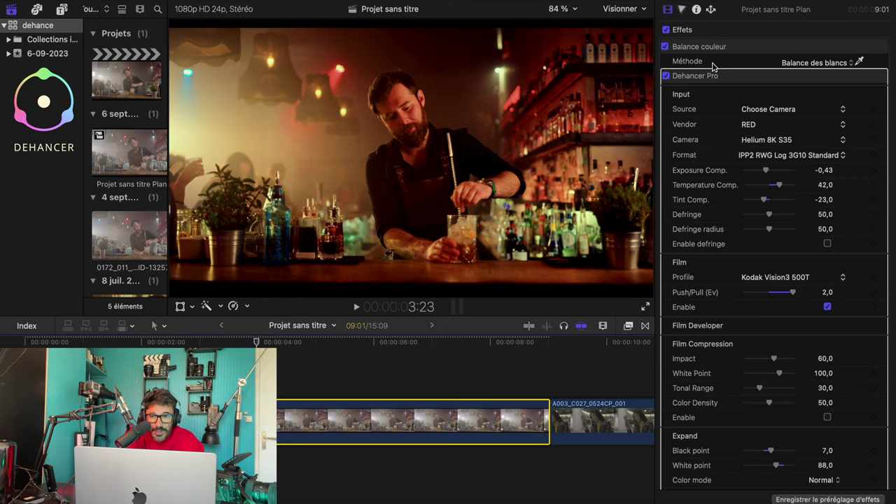
click(666, 29)
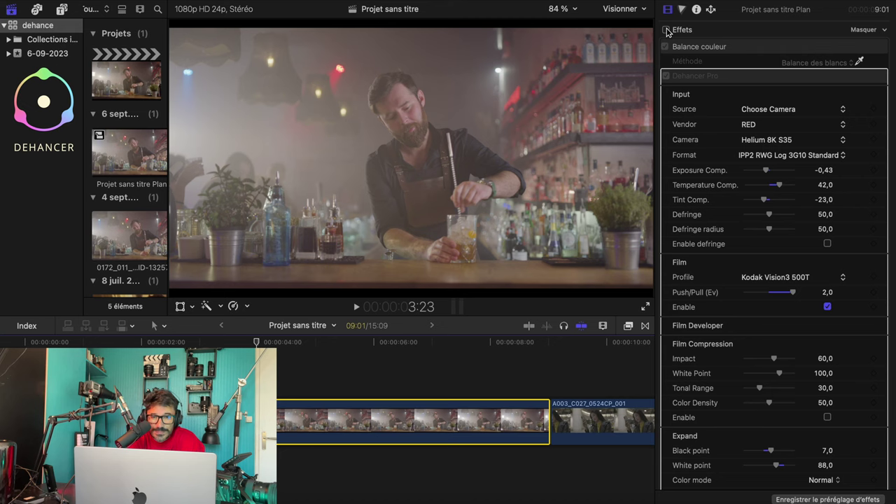
click(666, 30)
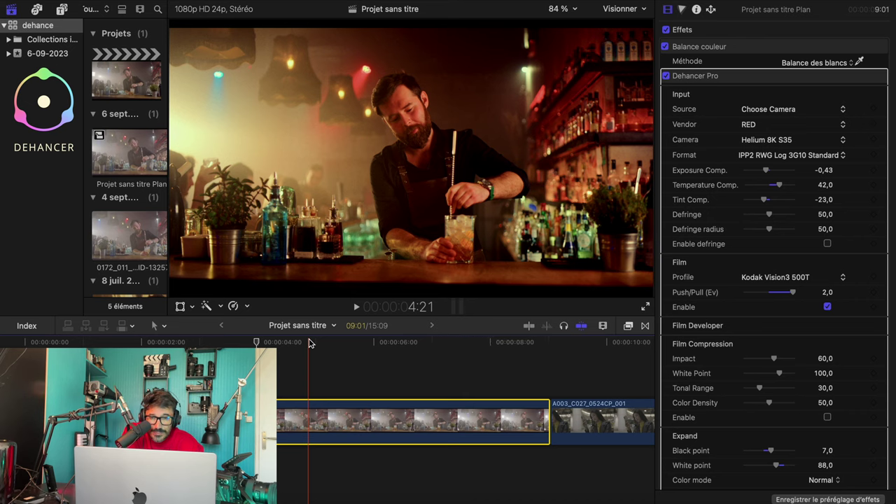
key(Home)
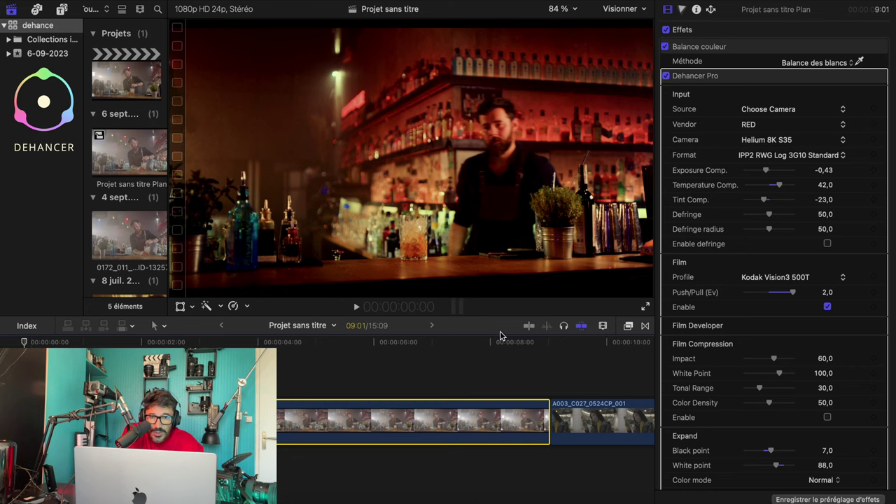
click(643, 309)
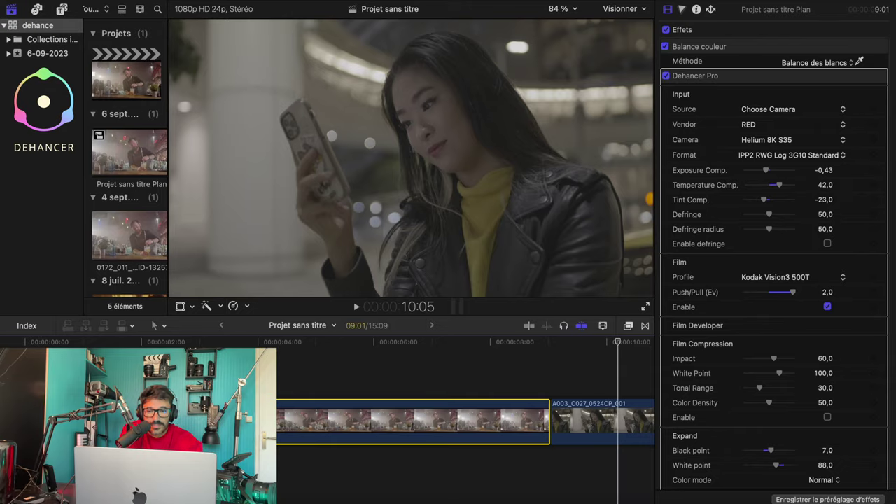
Apply Dehancer Pro to the woman-with-phone clip from the effects list.
scroll(530, 420, right, 5)
click(530, 420)
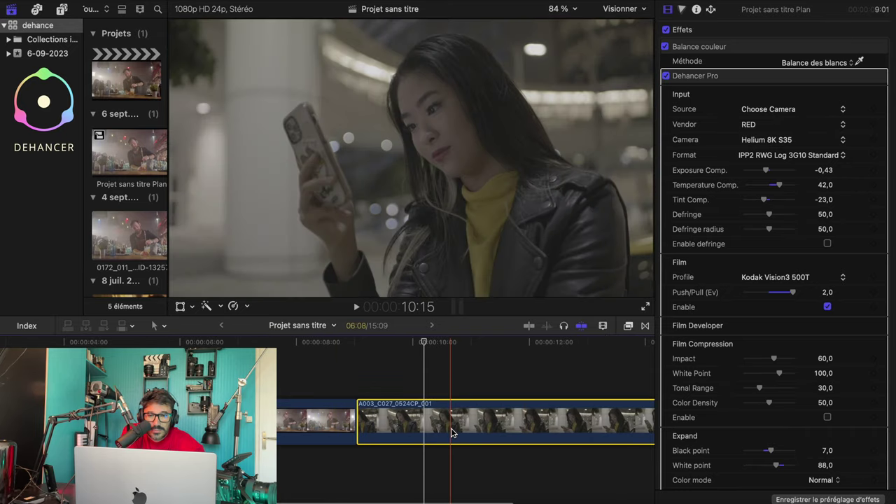
click(440, 342)
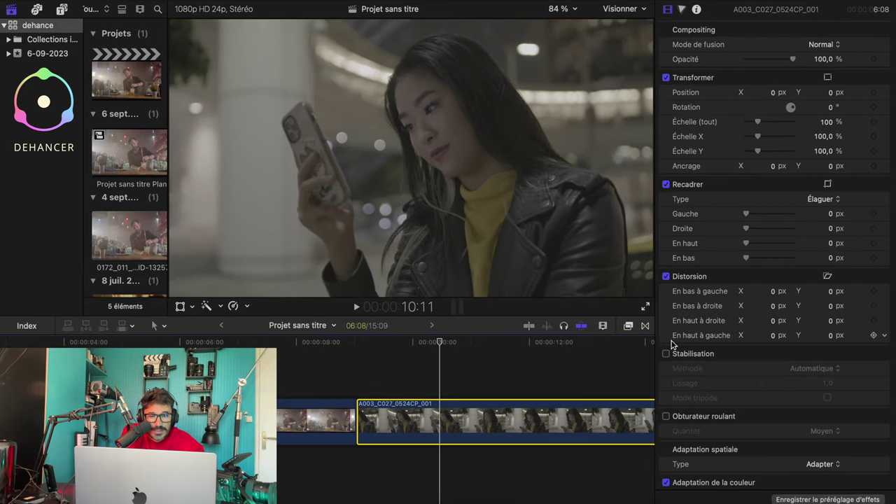
click(629, 325)
double_click(596, 380)
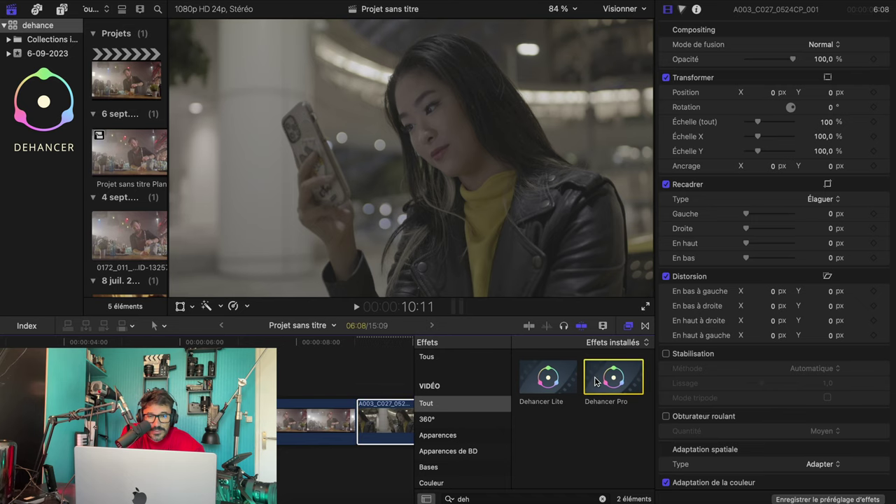
click(626, 326)
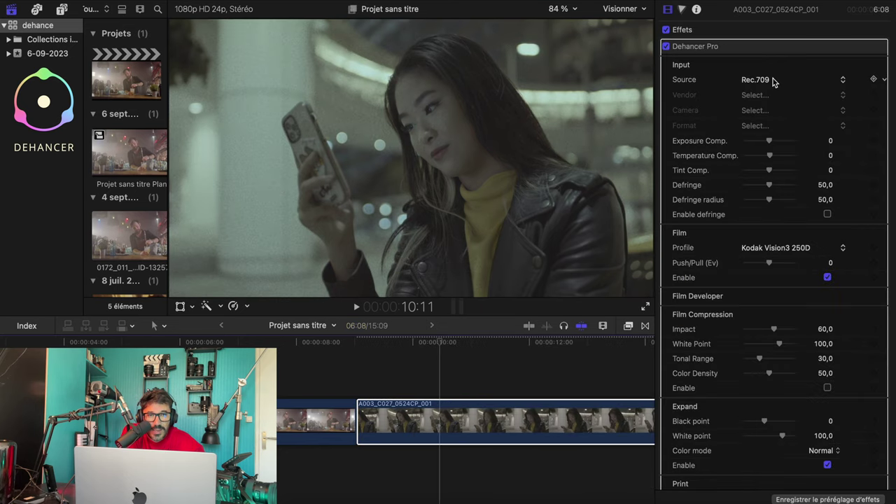
Set the input to Choose Camera: RED Helium 8K S35, IPP2 RWG Log 3G10 Standard.
click(774, 80)
click(757, 132)
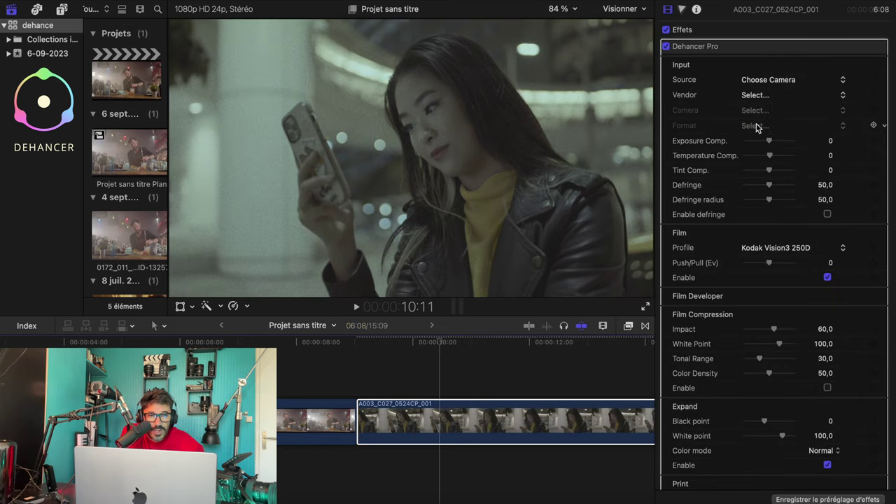
click(763, 96)
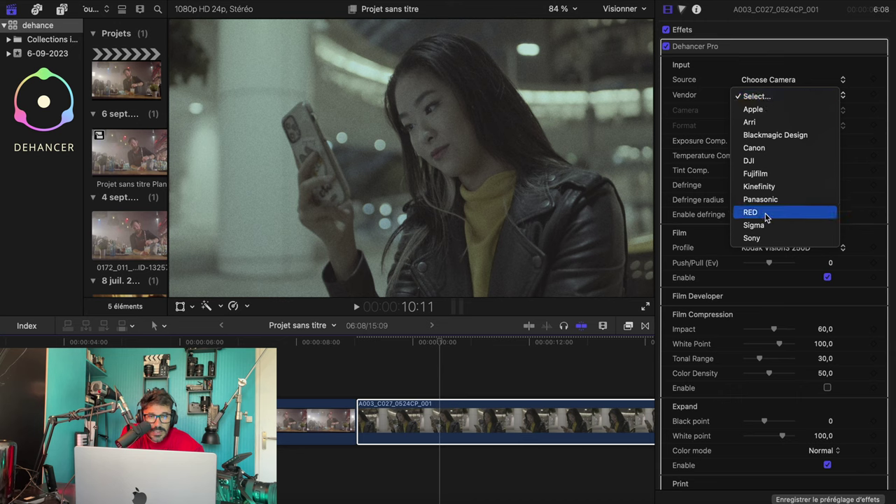
click(750, 213)
click(766, 111)
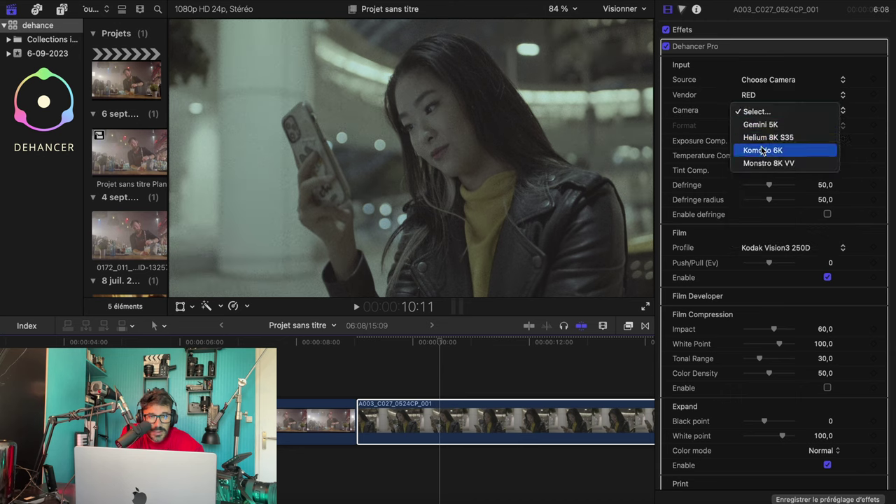
click(767, 138)
click(771, 130)
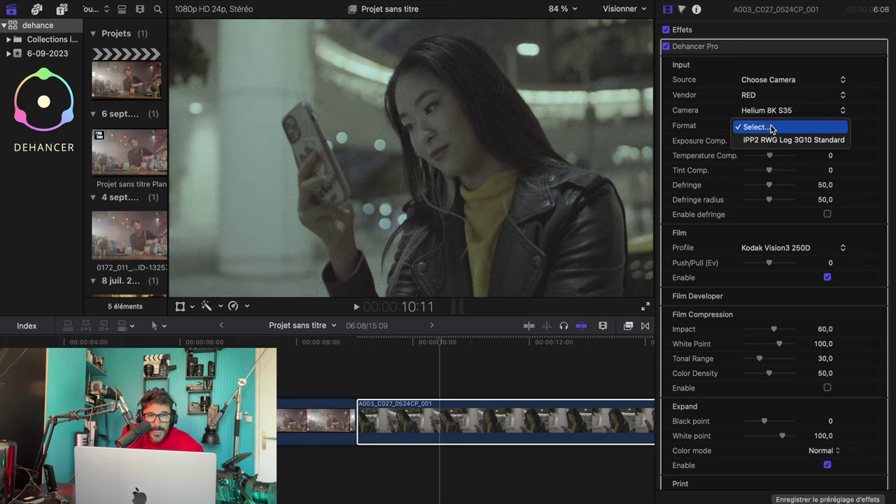
click(762, 140)
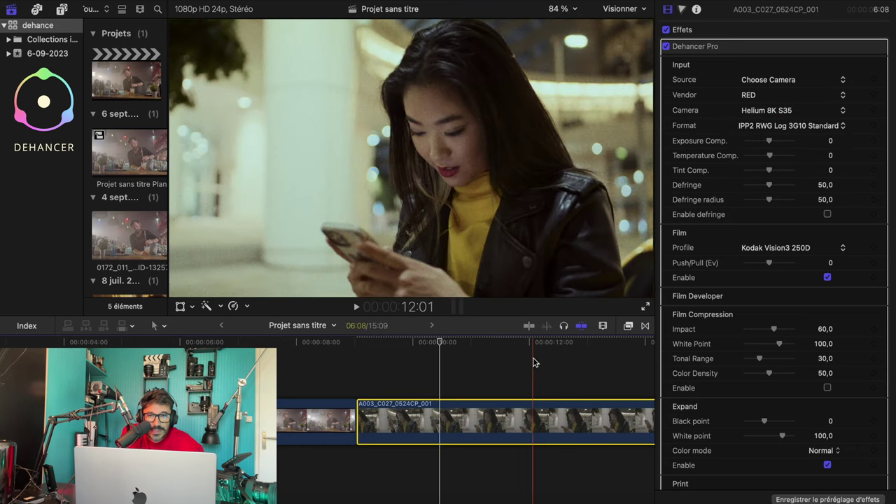
Use Kodak Vision3 500T pushed 2,0, with Exposure 0,58, Temperature 12 and Tint -6.
click(796, 249)
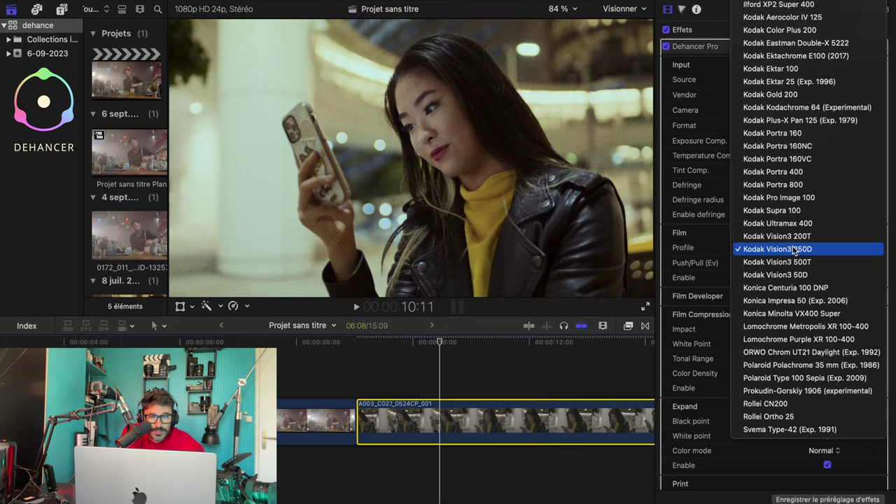
click(775, 264)
drag(771, 263, 839, 263)
scroll(782, 338, down, 1)
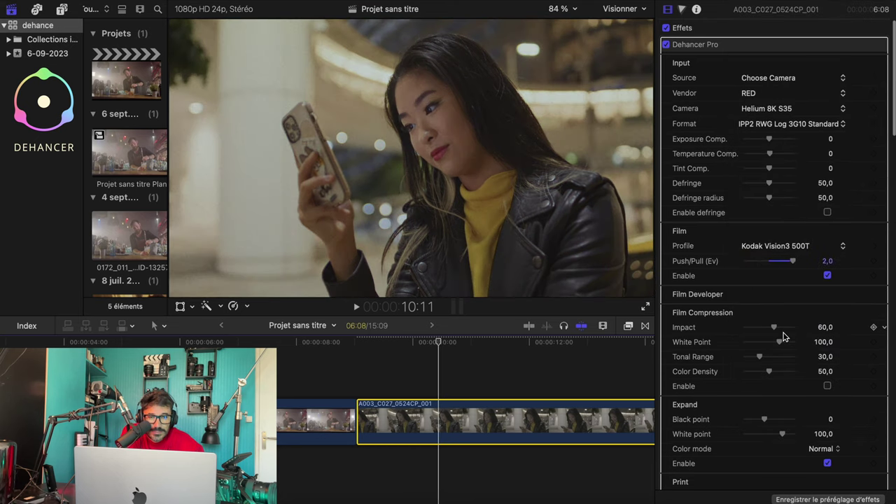
drag(769, 138, 774, 139)
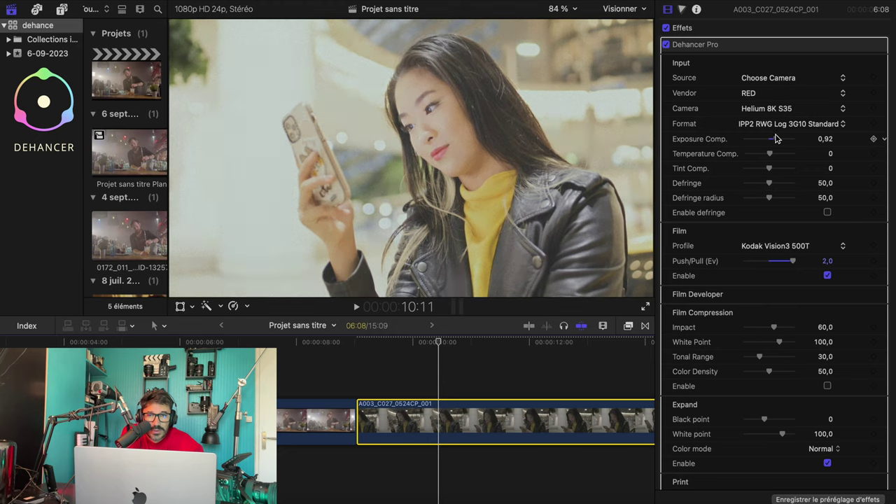
mouse_move(770, 153)
mouse_down()
mouse_move(782, 154)
mouse_move(772, 154)
mouse_move(767, 170)
mouse_up()
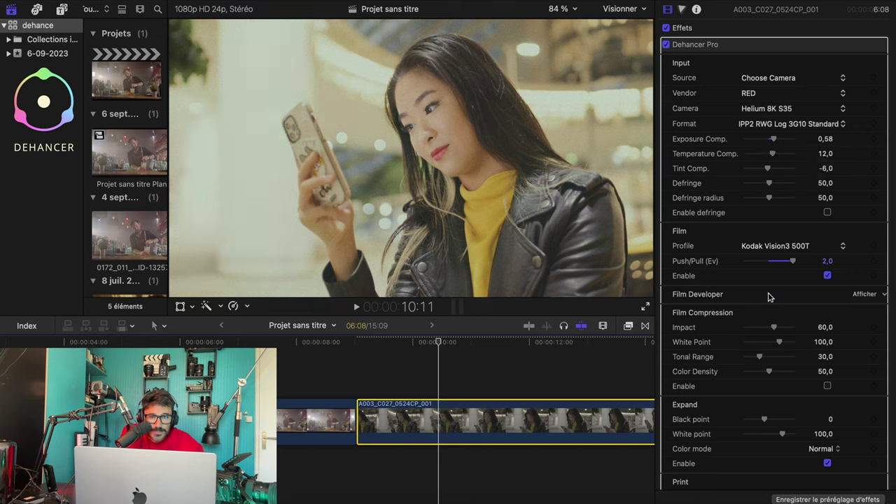
scroll(770, 342, down, 2)
Print to Kodak Endura Glossy Paper with black point 10, white point 91, print exposure 0,48.
scroll(770, 342, down, 2)
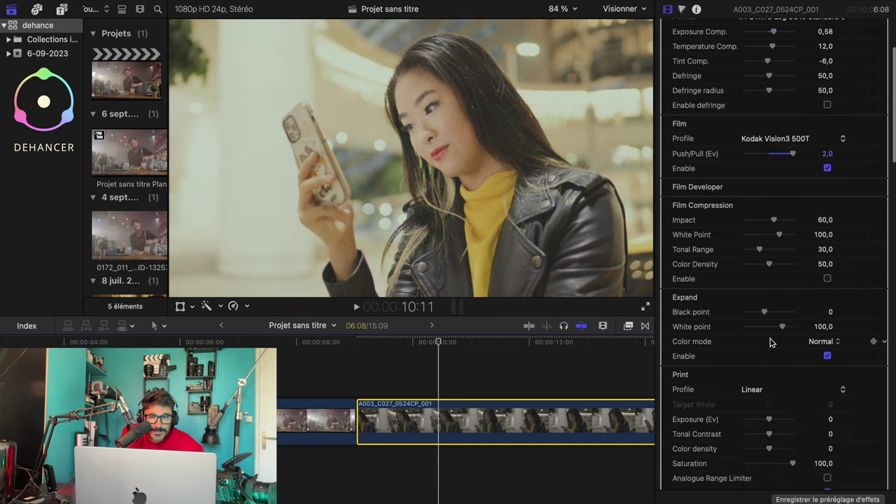
click(760, 389)
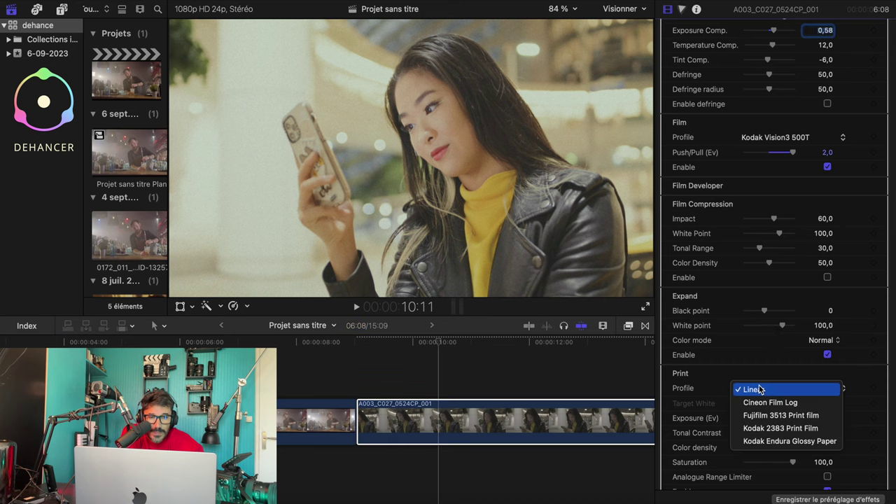
click(759, 442)
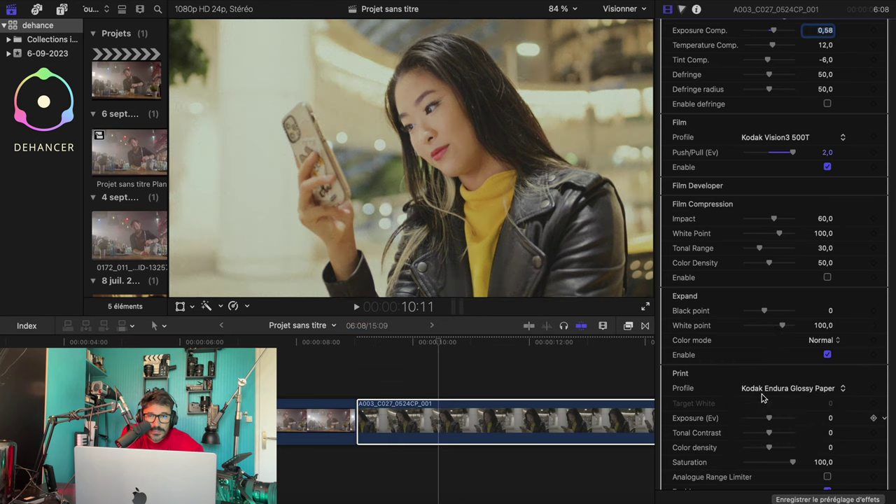
mouse_move(765, 310)
mouse_down()
mouse_move(773, 308)
mouse_move(778, 326)
mouse_up()
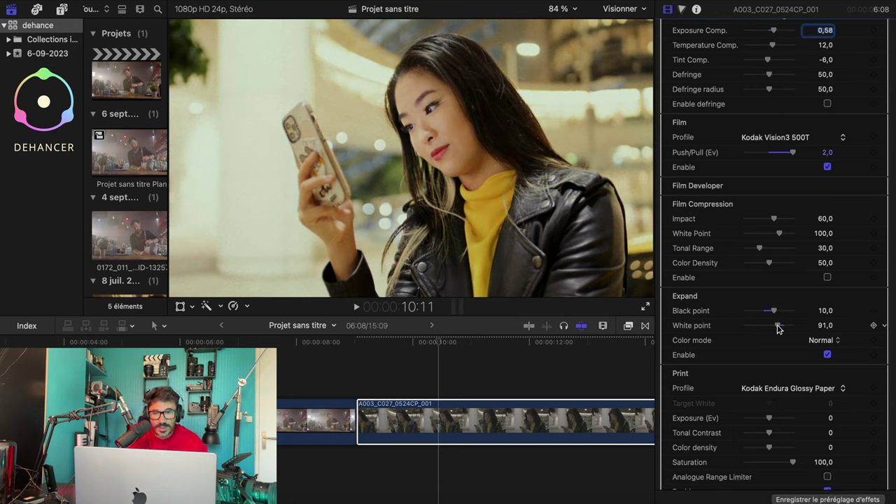
scroll(777, 329, down, 3)
scroll(777, 329, down, 1)
scroll(778, 329, down, 3)
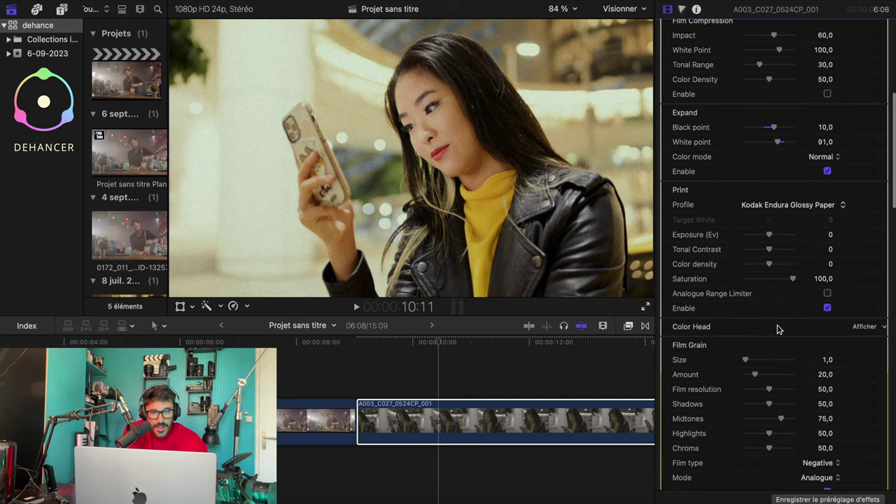
drag(772, 238, 775, 237)
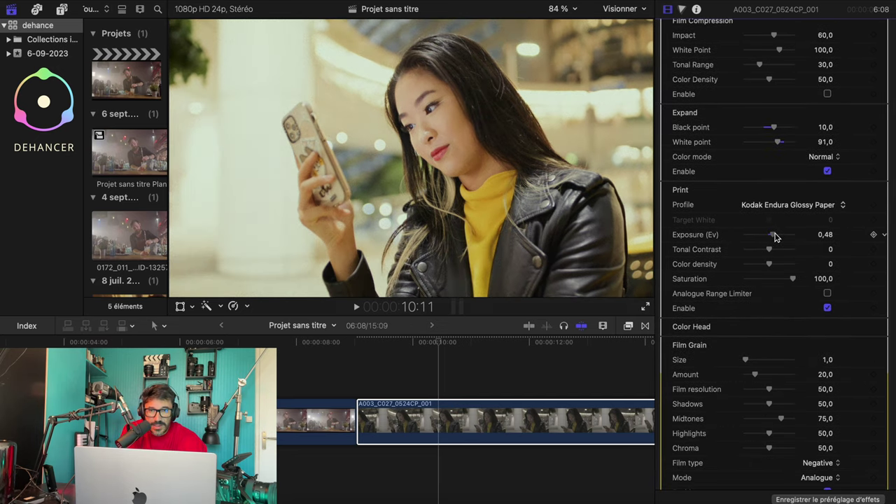
Switch Dehancer Pro off to view the original night portrait.
scroll(776, 238, up, 10)
scroll(774, 231, up, 1)
click(667, 47)
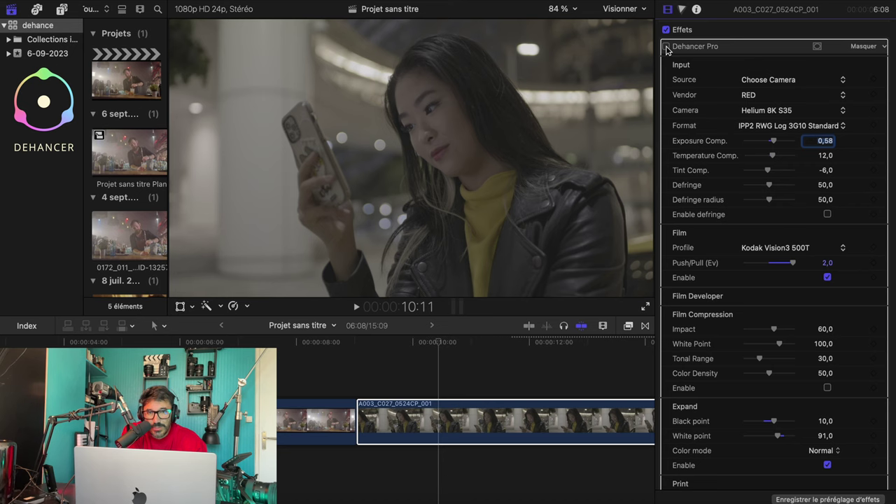
Toggle Dehancer Pro off and on to compare, leaving it enabled.
click(666, 47)
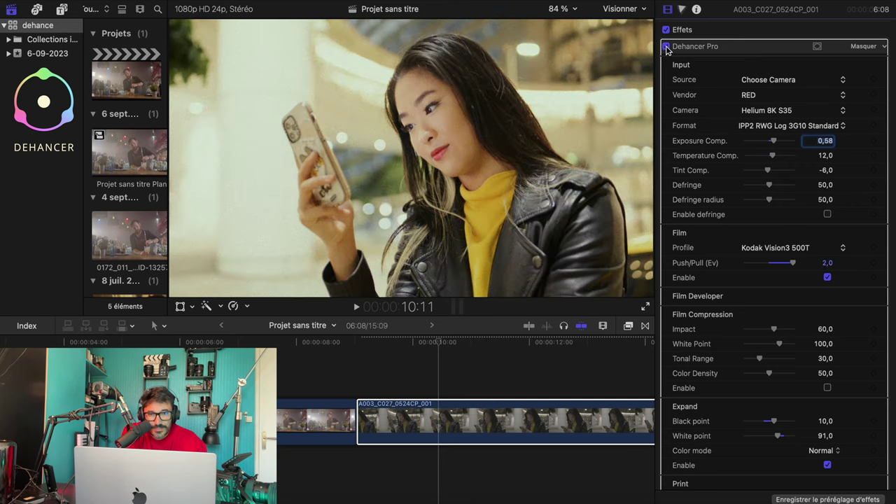
click(667, 47)
click(666, 47)
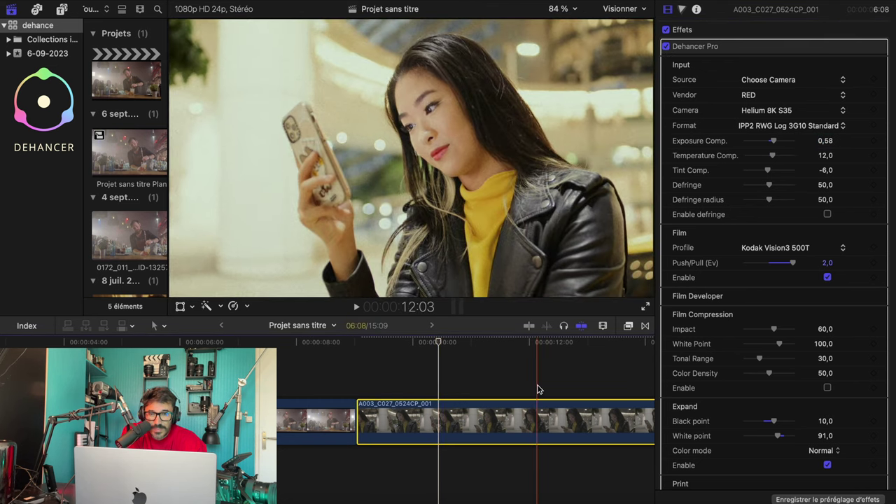
Select the bartender clip to show its grade and return the playhead to the timeline start.
scroll(538, 390, right, 5)
scroll(413, 396, left, 10)
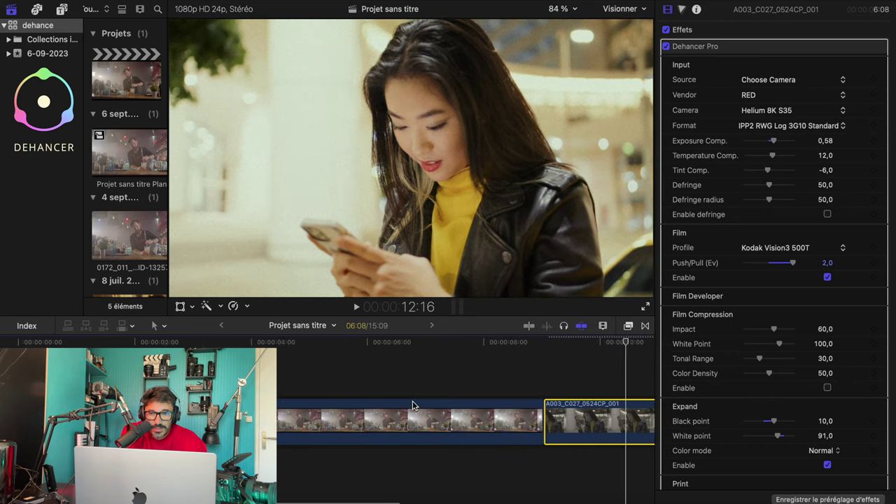
click(286, 402)
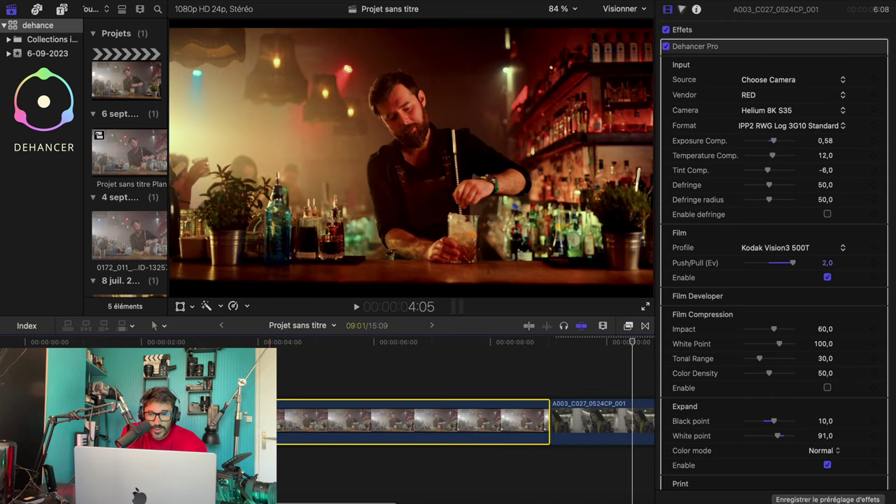
click(258, 378)
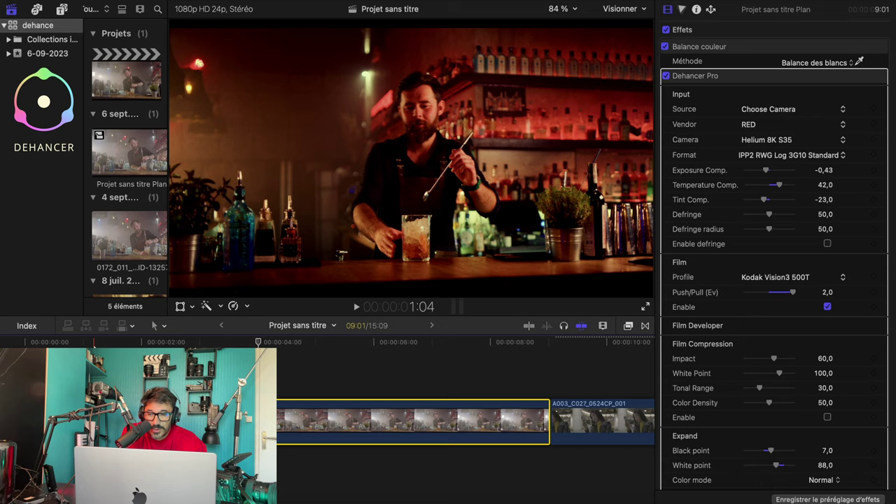
key(Home)
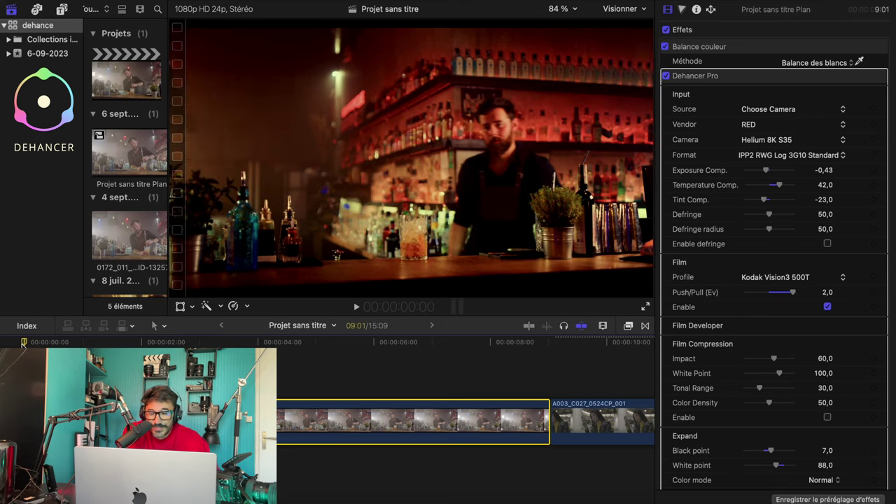